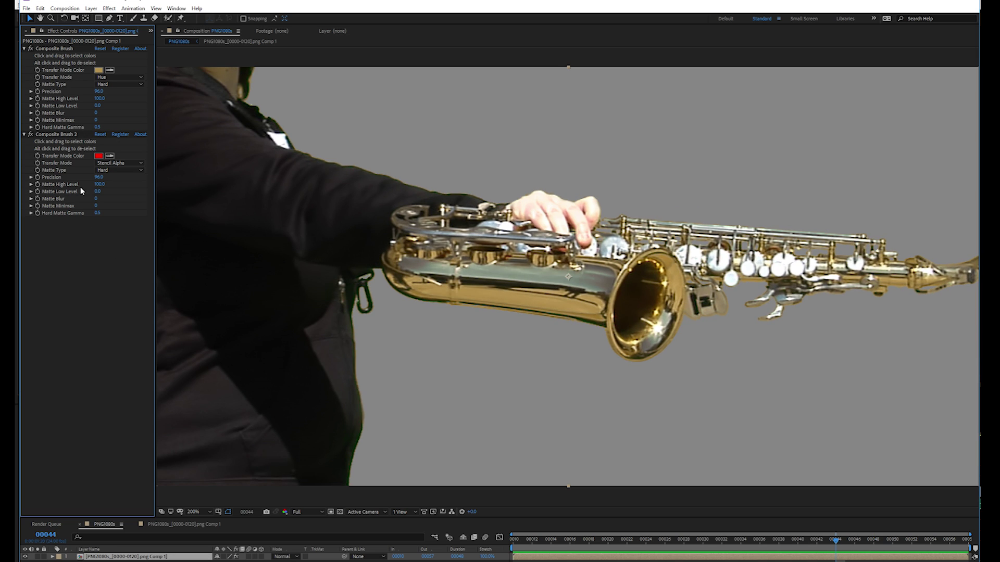
Step: Toggle the two Composite Brush effects off and on to compare the saxophone footage with and without them
left_click(30, 134)
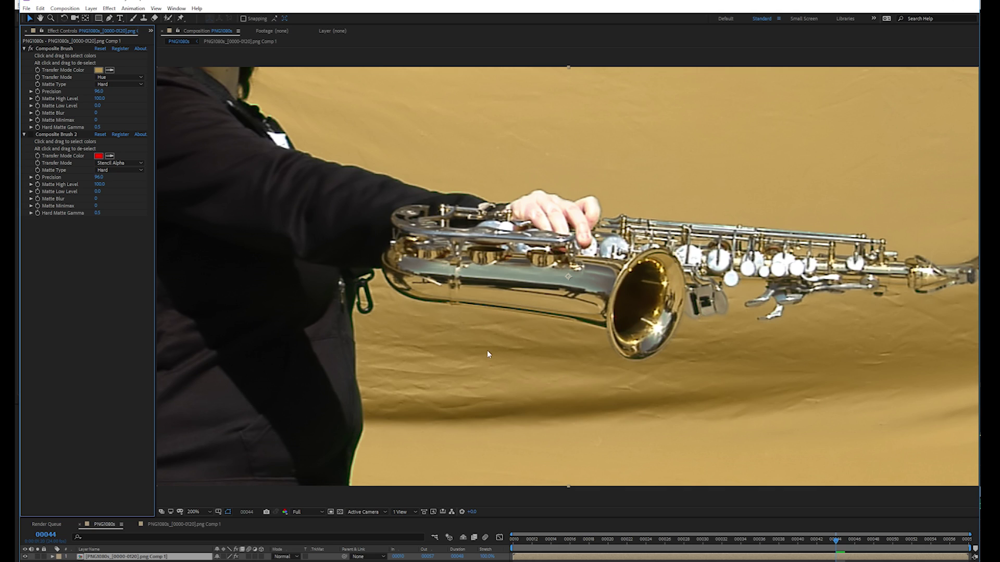
left_click(59, 137)
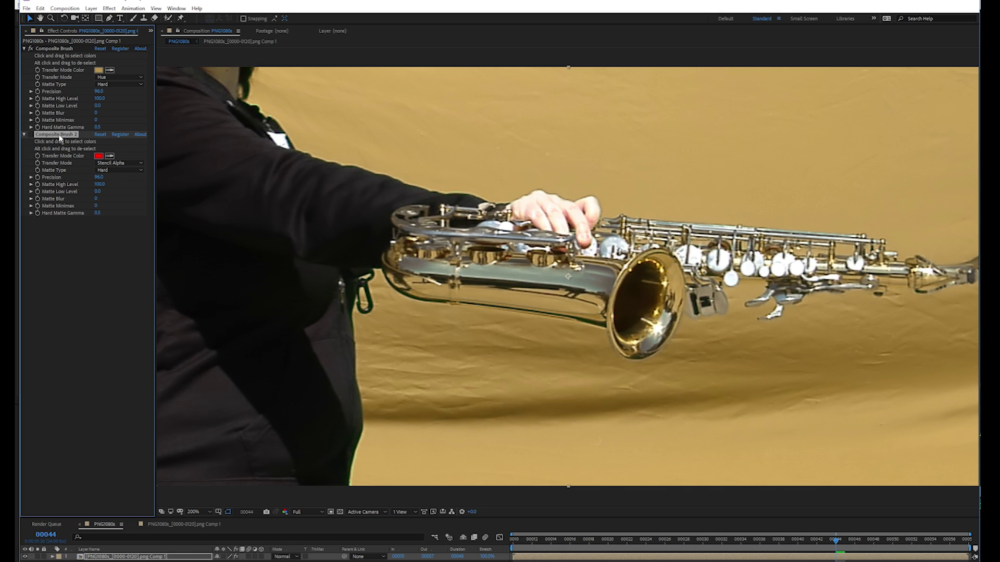
left_click(29, 134)
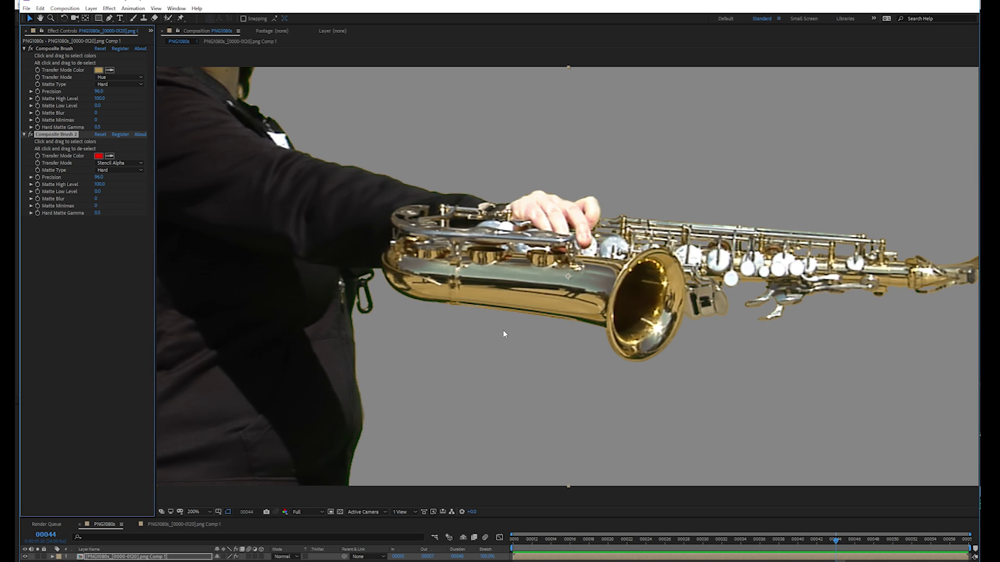
left_click(27, 46)
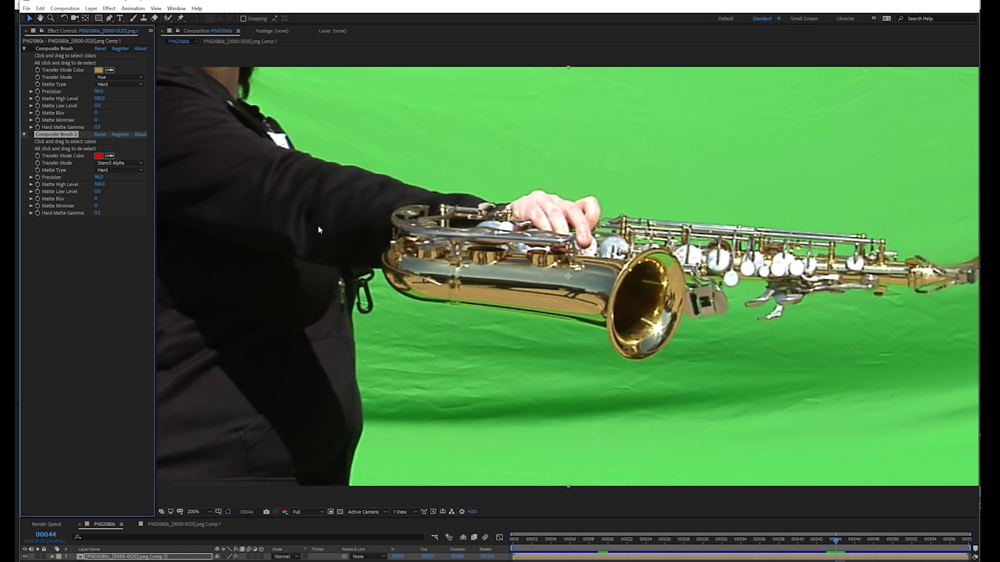
left_click(86, 271)
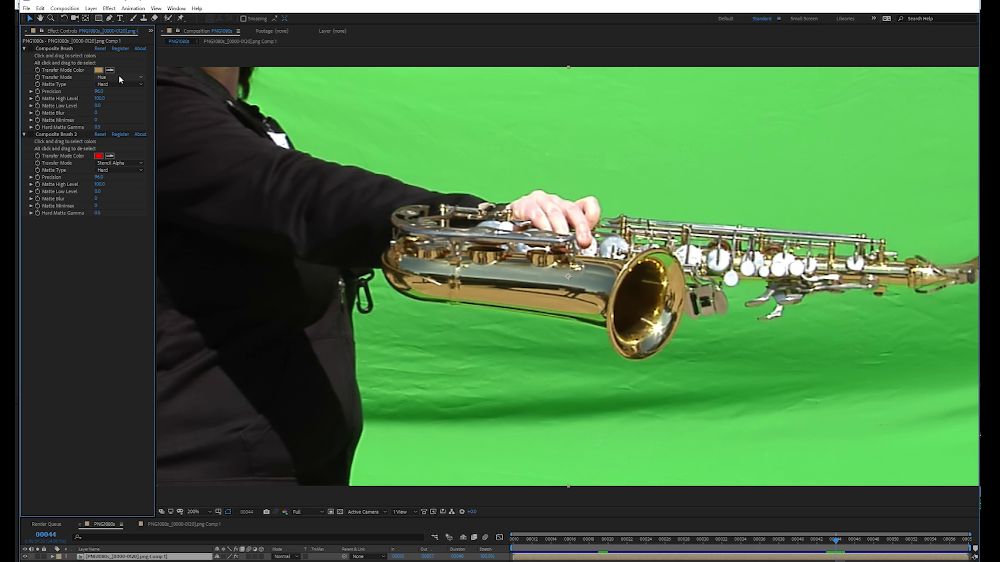
left_click(30, 135)
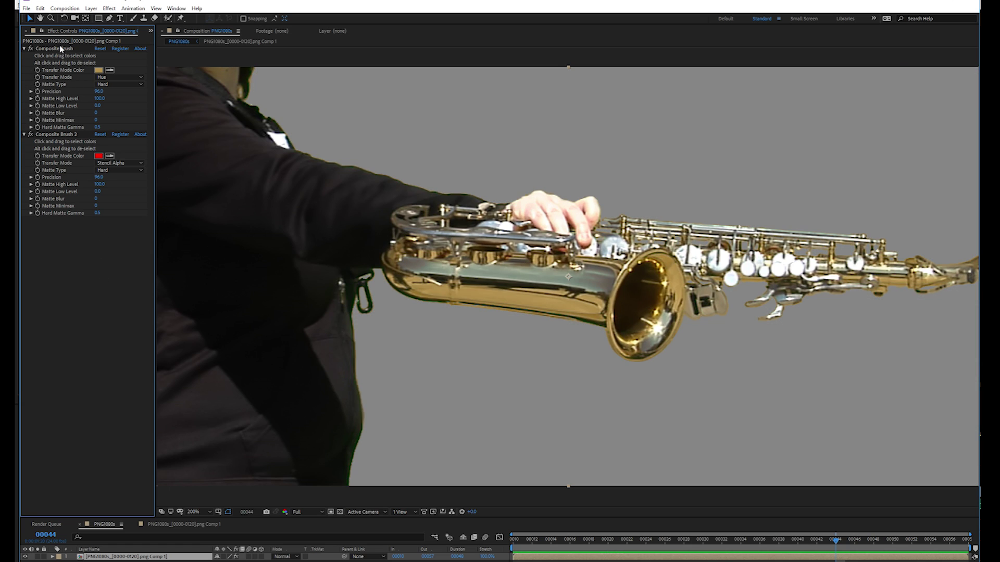
Step: Move the Composite Brush effect below Composite Brush 2, then restore the original effect order
left_click_drag(57, 48, 72, 215)
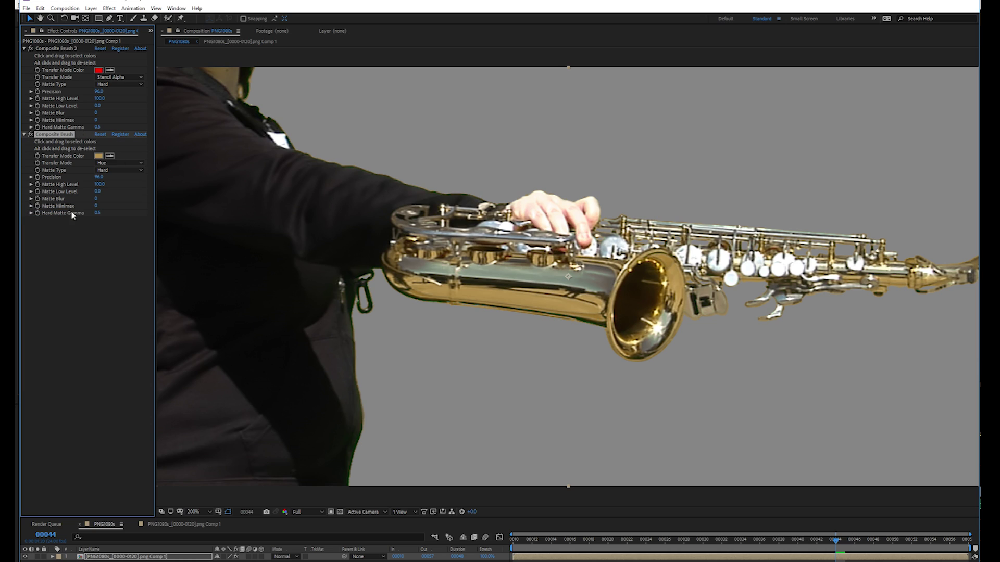
left_click_drag(62, 49, 69, 215)
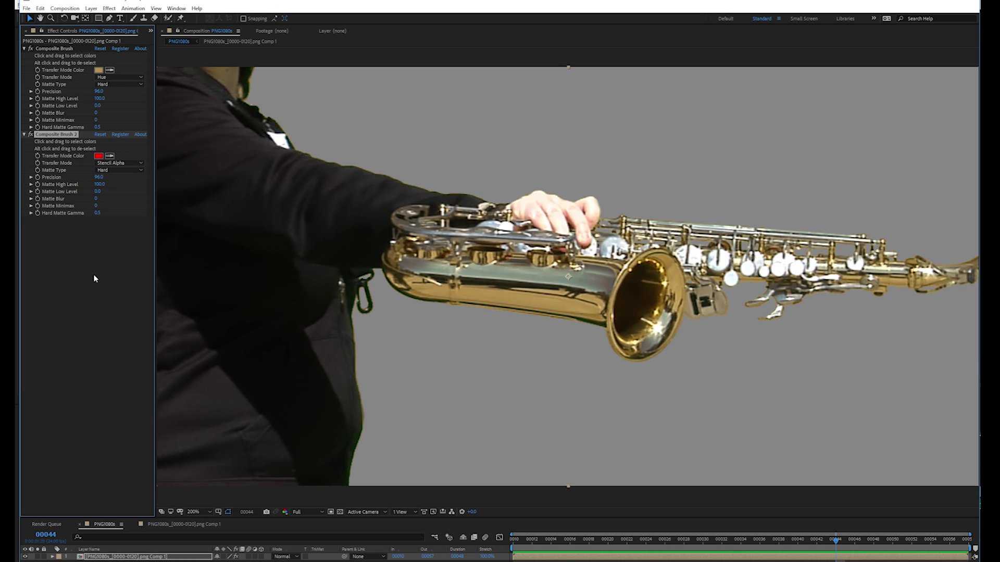
left_click(93, 279)
Step: Apply the Black & White effect to the saxophone layer and place it above both Composite Brush effects
left_click(109, 9)
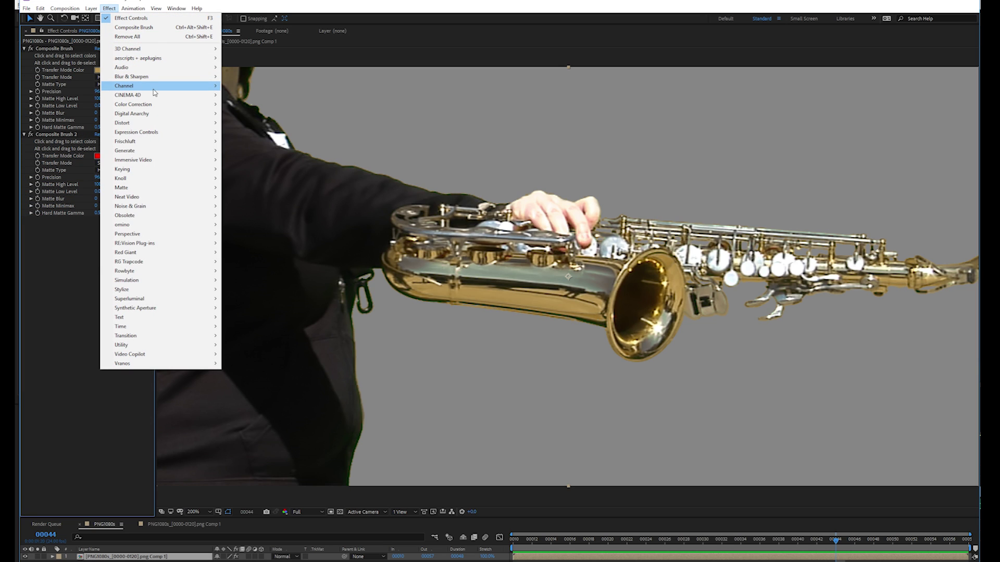
mouse_move(174, 104)
left_click(246, 132)
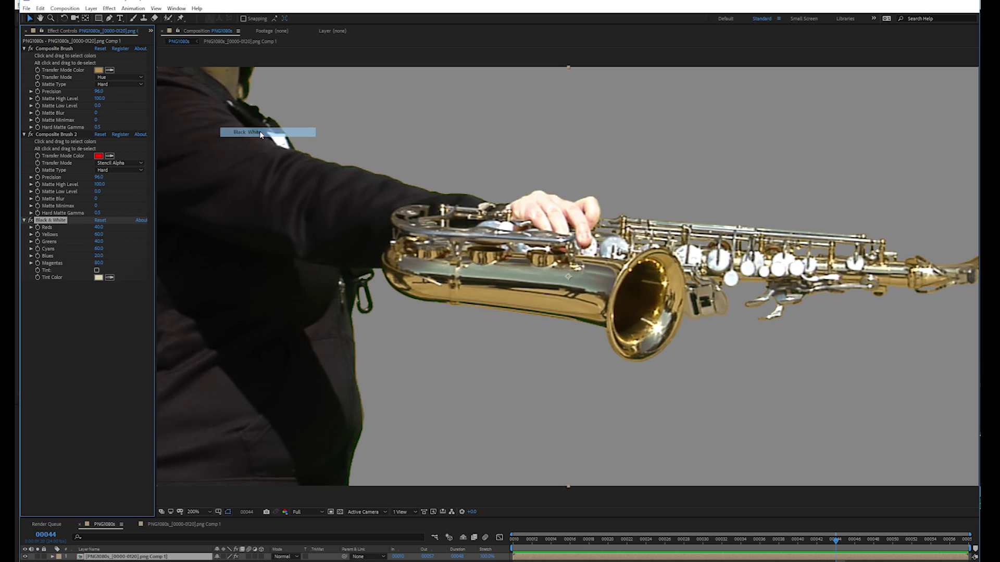
left_click_drag(59, 222, 54, 51)
Step: Disable the first Composite Brush, toggle Composite Brush 2 off and back on, and toggle the transparency grid
left_click(30, 112)
left_click(30, 198)
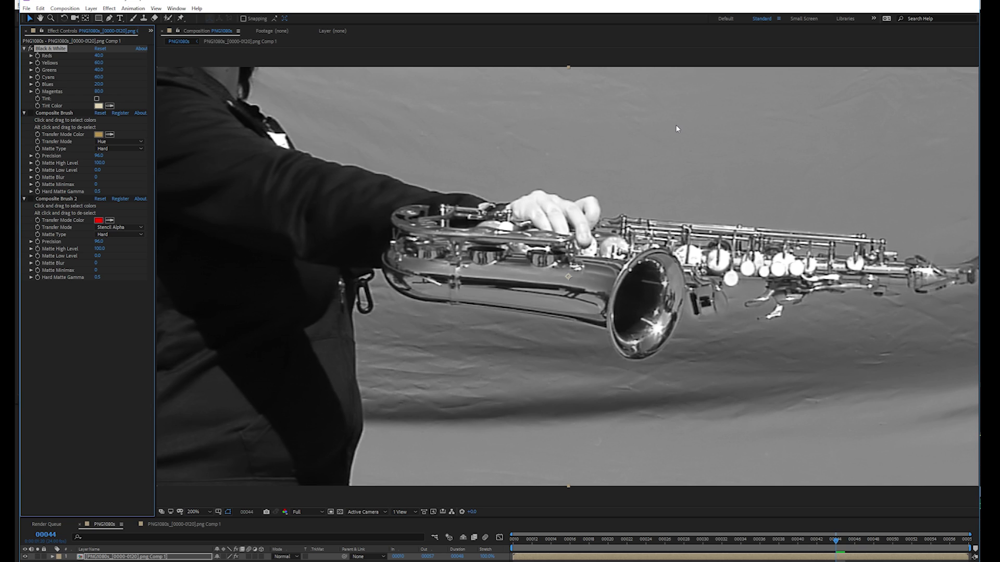
left_click(80, 354)
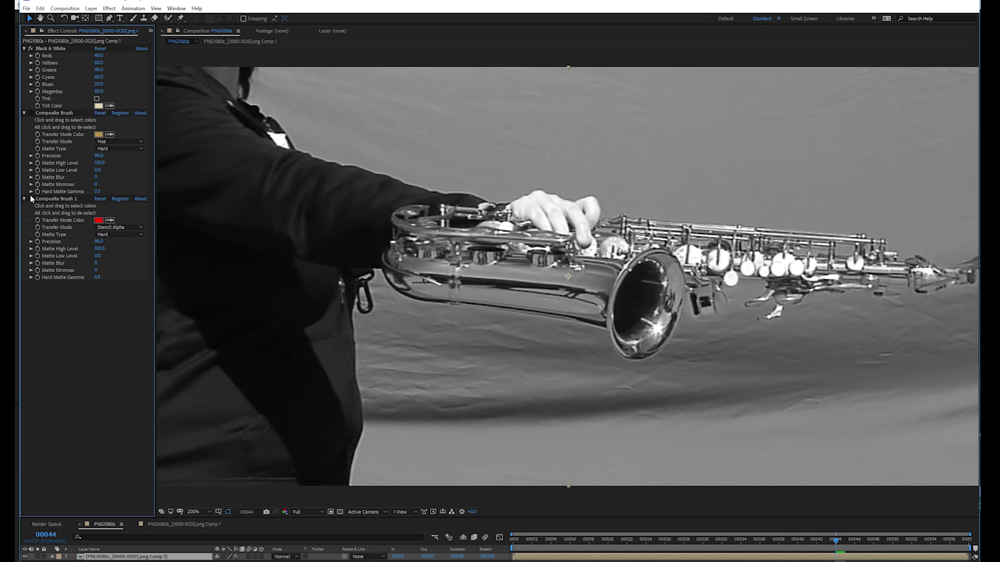
left_click(30, 198)
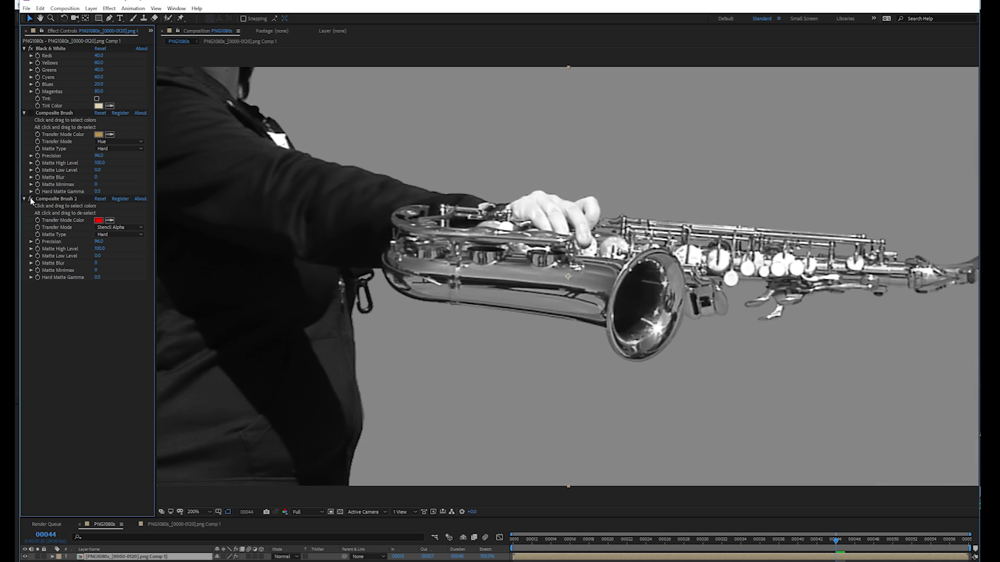
left_click(340, 513)
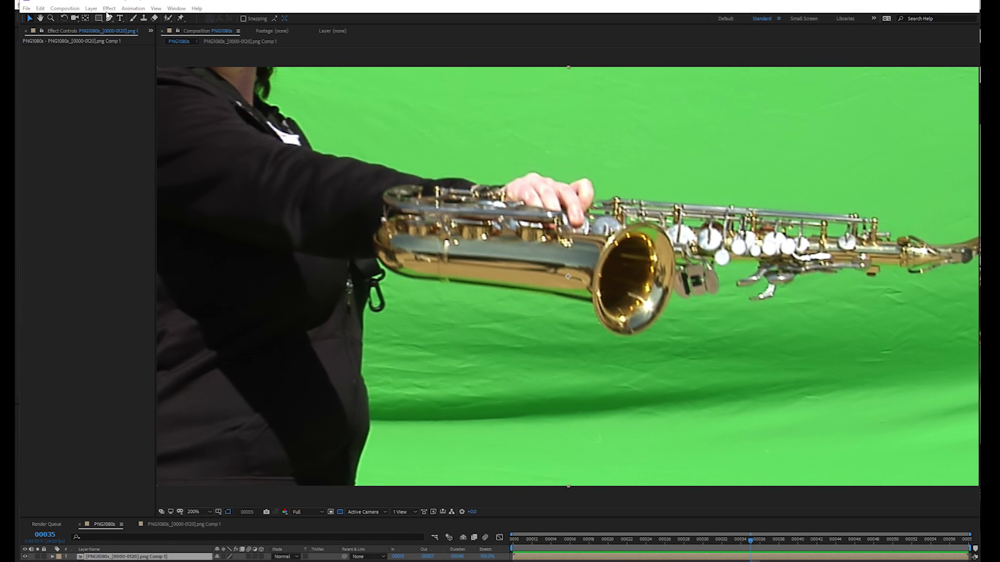
Step: Apply Keylight (1.2) to the green-screen saxophone layer and sample the green backdrop as its Screen Colour
left_click(109, 9)
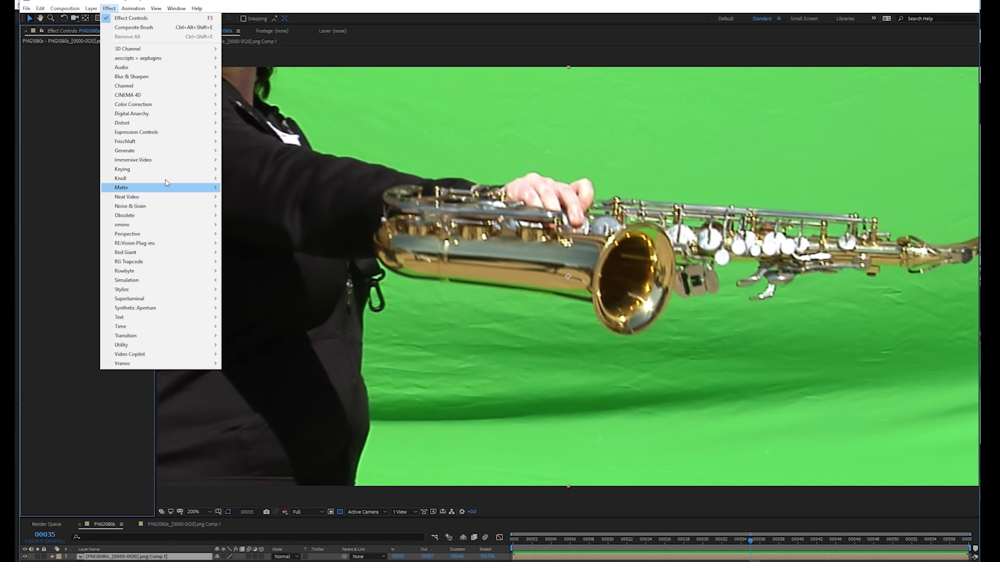
mouse_move(169, 171)
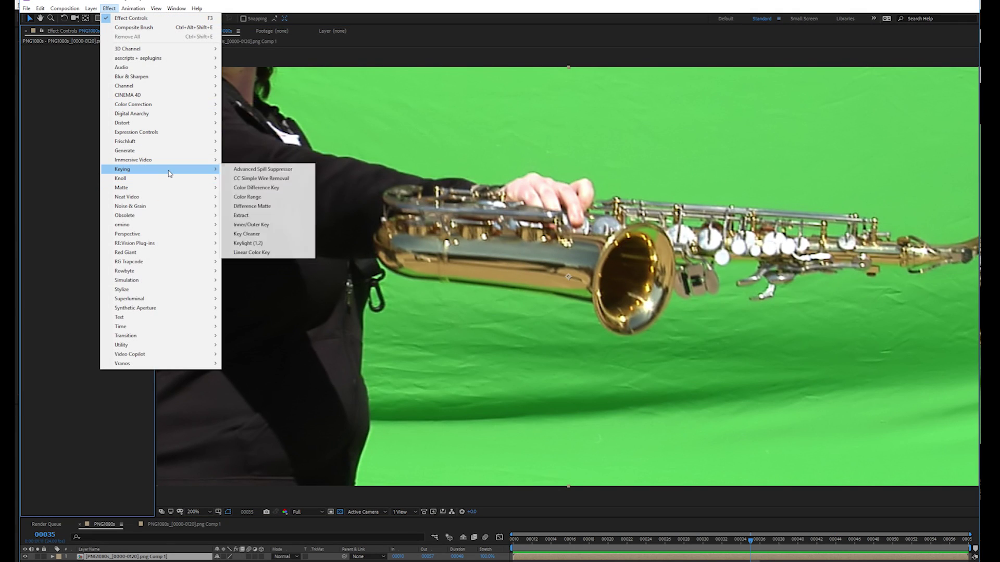
left_click(273, 246)
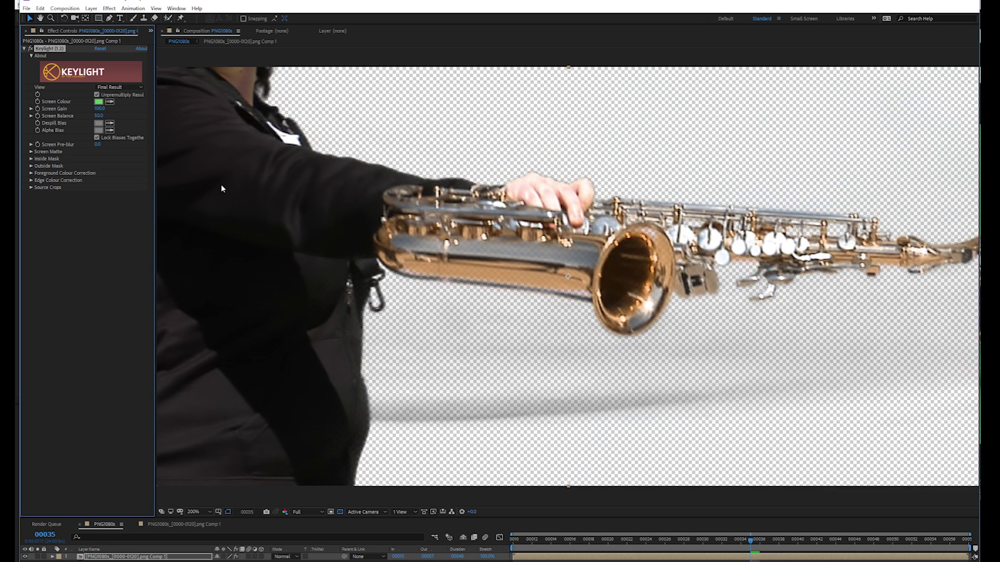
Step: Set Keylight's Clip Black to 56 and Clip White to 66, and switch its view to Intermediate Result
left_click(32, 151)
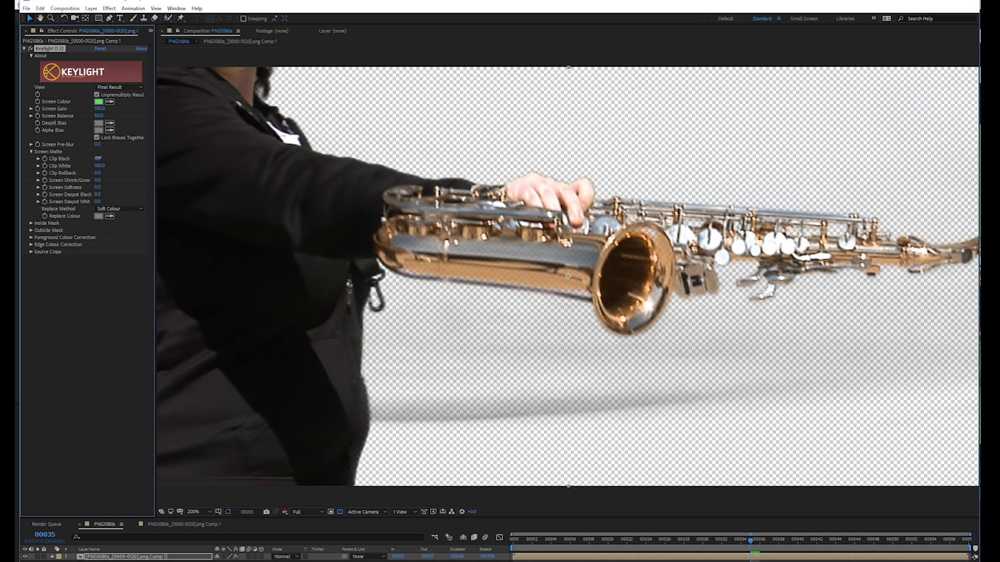
mouse_move(98, 158)
left_mouse_down()
mouse_move(112, 158)
mouse_move(89, 165)
left_mouse_up()
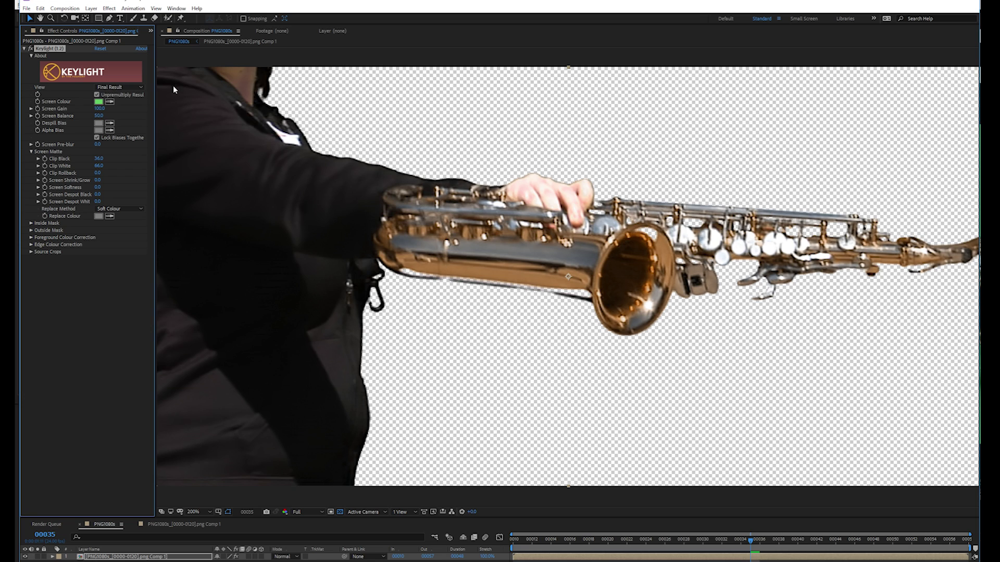
left_click(120, 87)
left_click(131, 189)
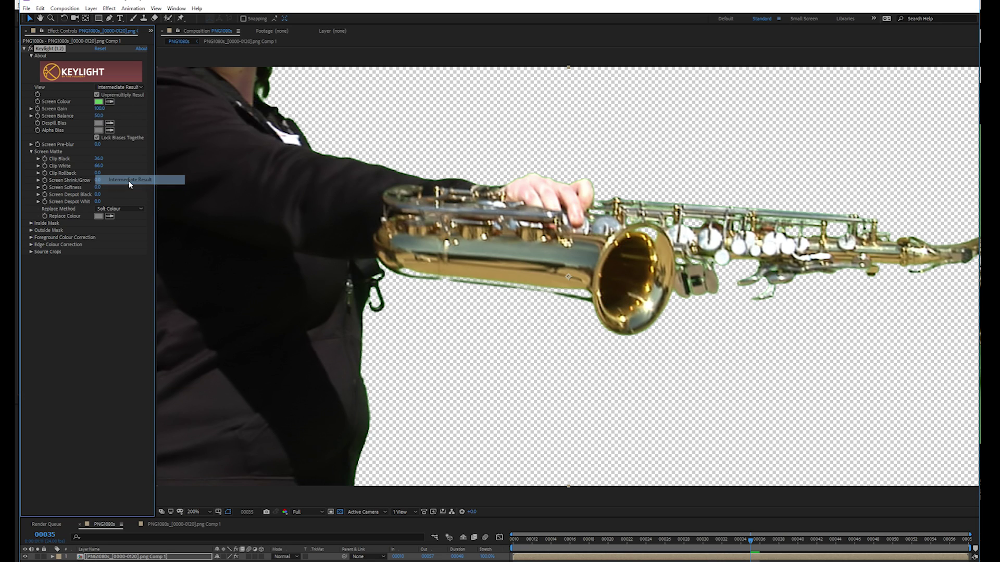
Step: Add the Advanced Spill Suppressor to the keyed layer and set its method to Ultra
left_click(108, 9)
mouse_move(162, 174)
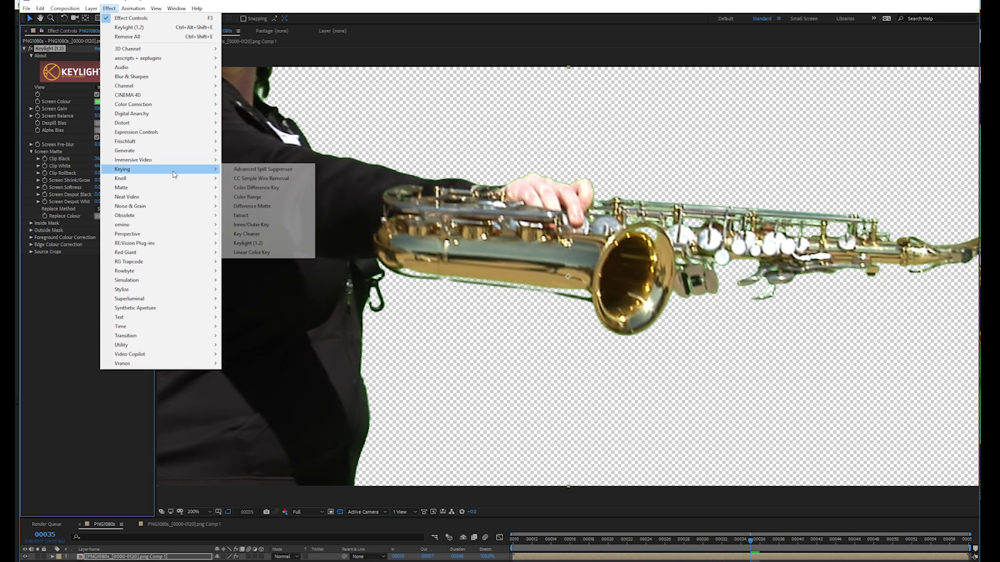
left_click(260, 174)
left_click(127, 267)
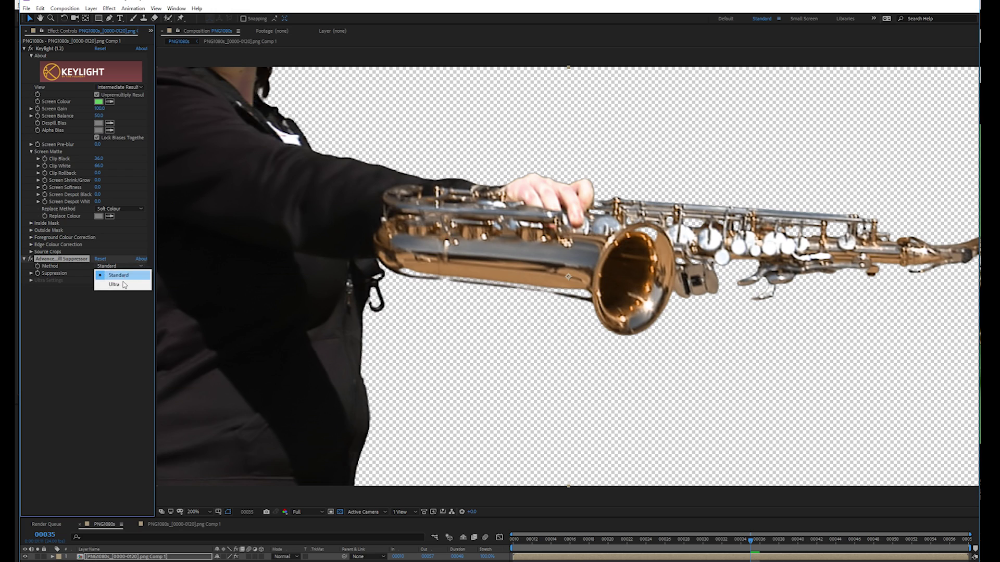
left_click(118, 276)
Step: Apply Composite Brush to the keyed layer and brush over the faded edge beneath the saxophone body to select its colors
left_click(109, 8)
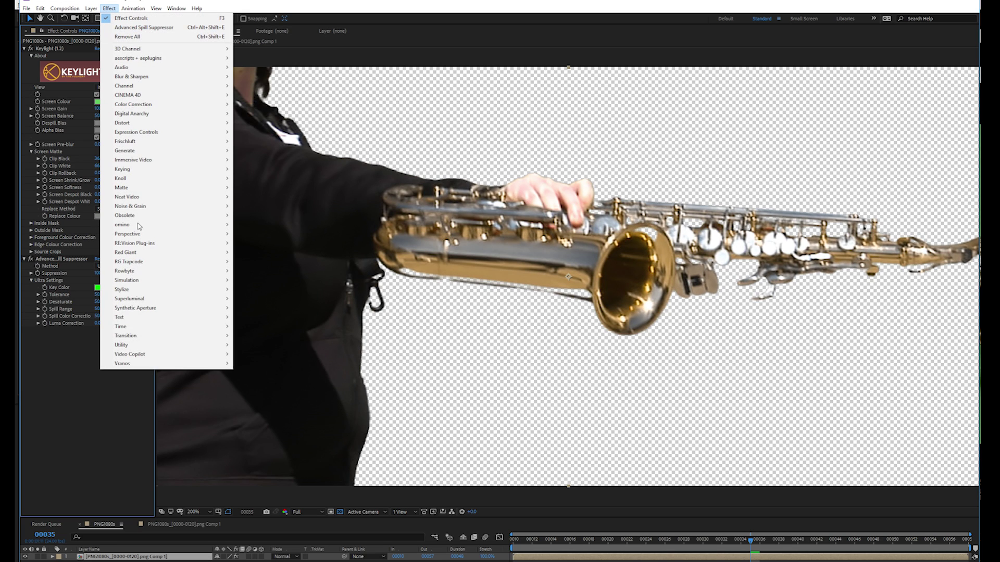
mouse_move(179, 365)
left_click(267, 365)
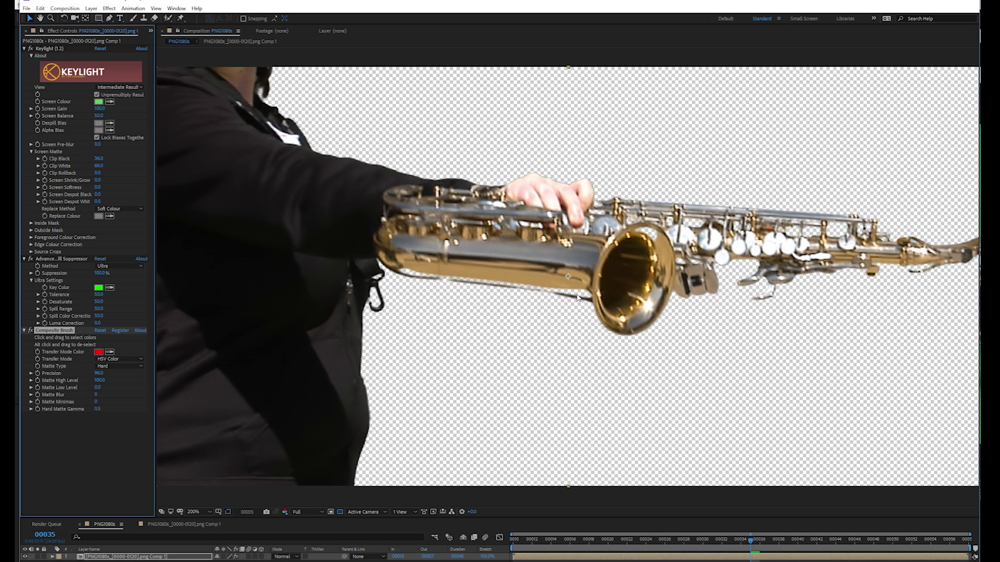
left_click_drag(577, 297, 518, 290)
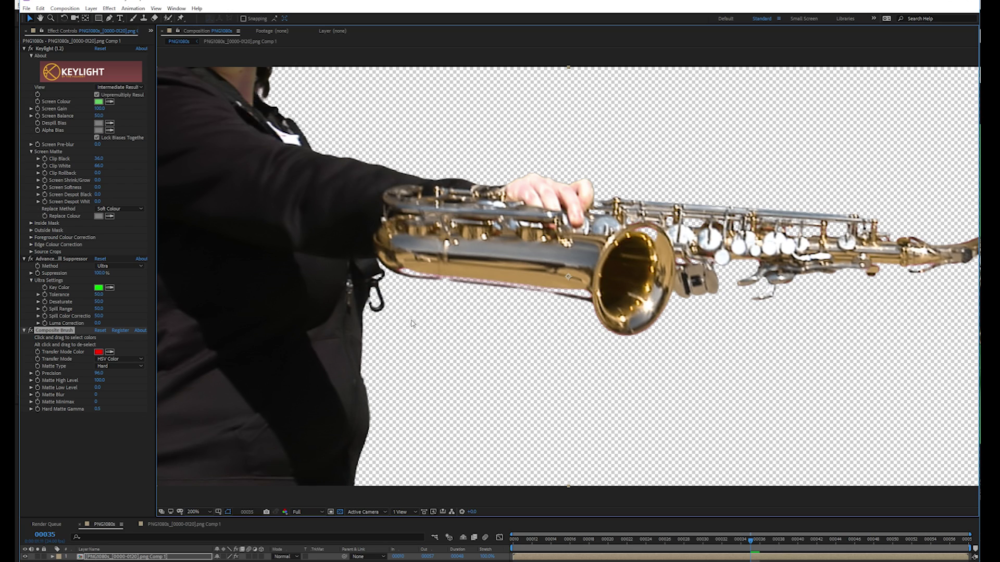
Step: Set the Composite Brush's transfer mode to Increase Alpha, deselect the backdrop's shadow colors, and preview the key
left_click(120, 366)
left_click(121, 424)
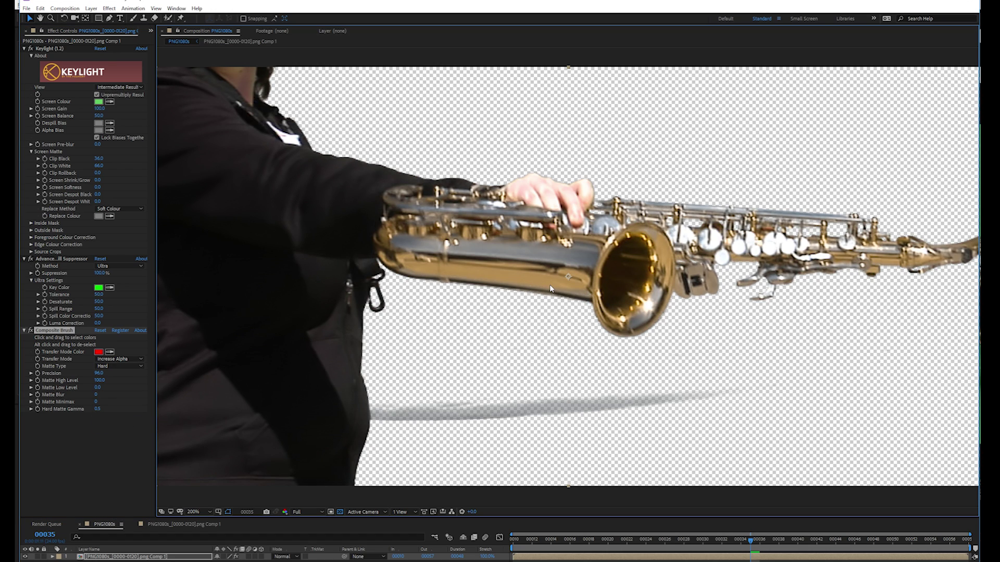
left_click_drag(493, 415, 464, 426)
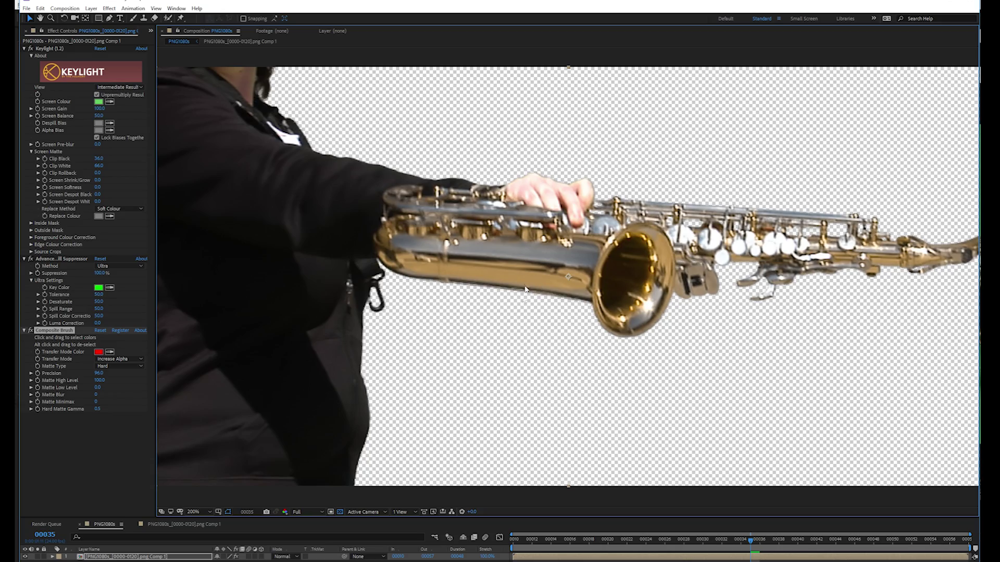
key("space")
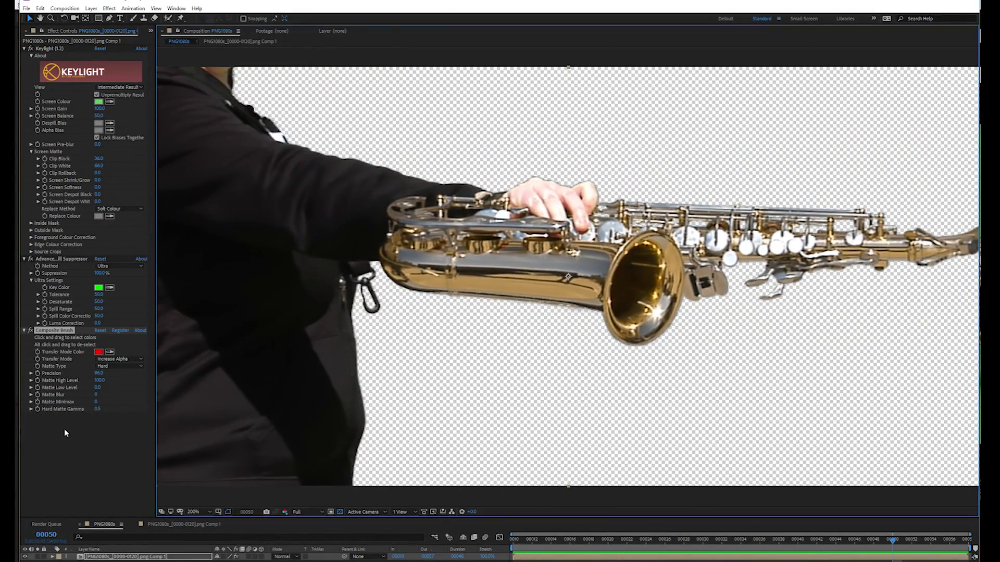
Step: Add a second Composite Brush with an orange transfer color, select the saxophone's lower-edge colors, and preview the composition
left_click(64, 433)
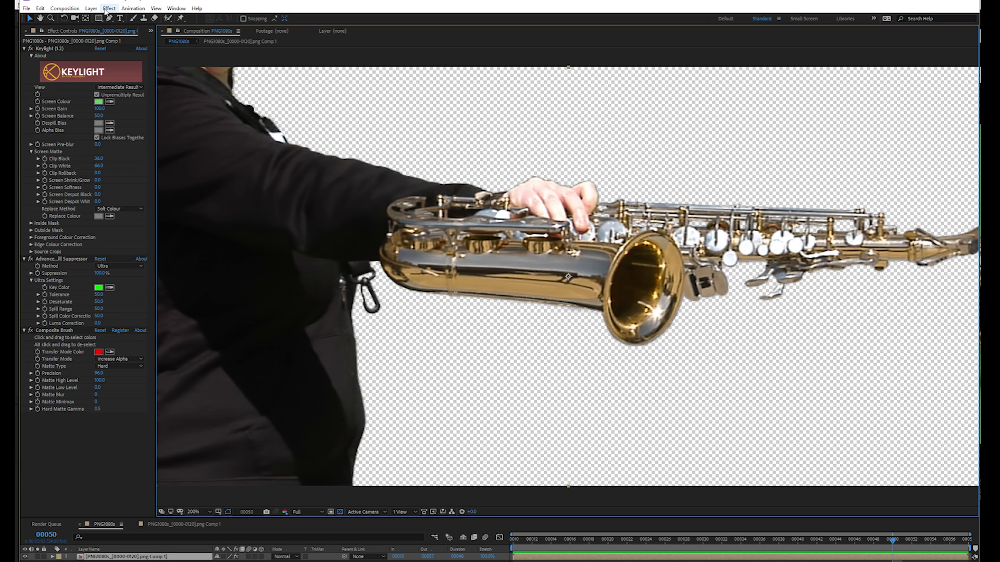
left_click(109, 8)
mouse_move(208, 363)
left_click(245, 364)
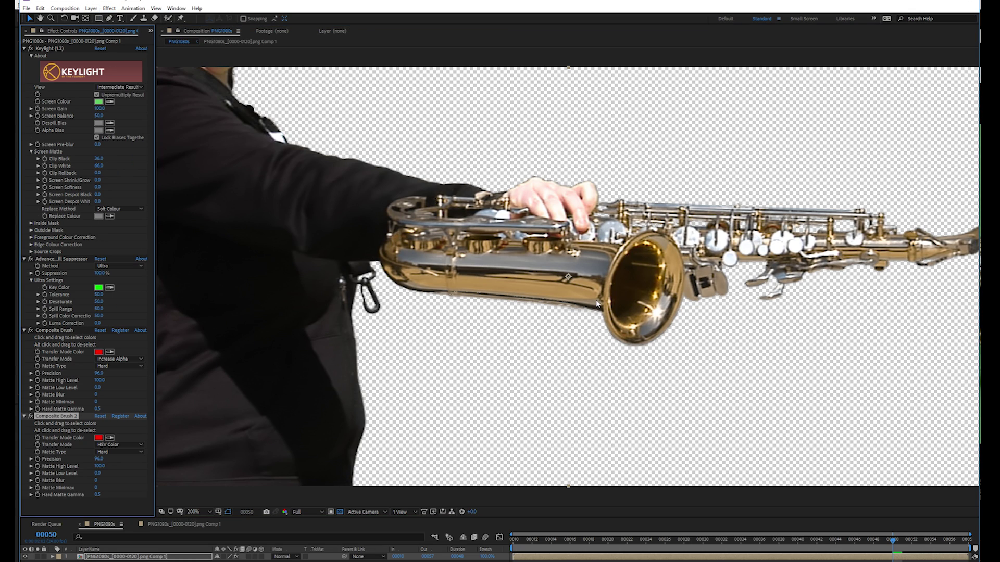
left_click(552, 286)
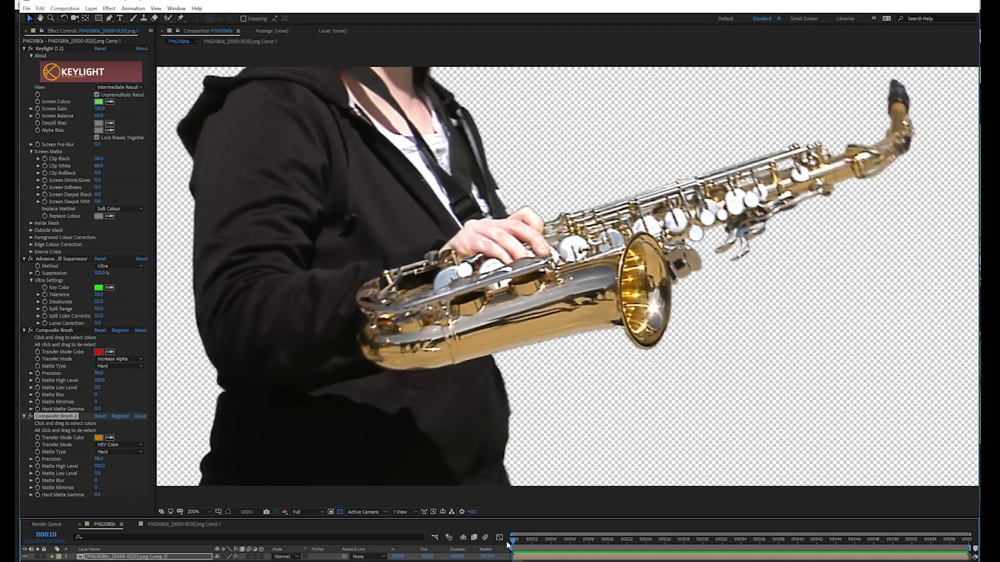
key("space")
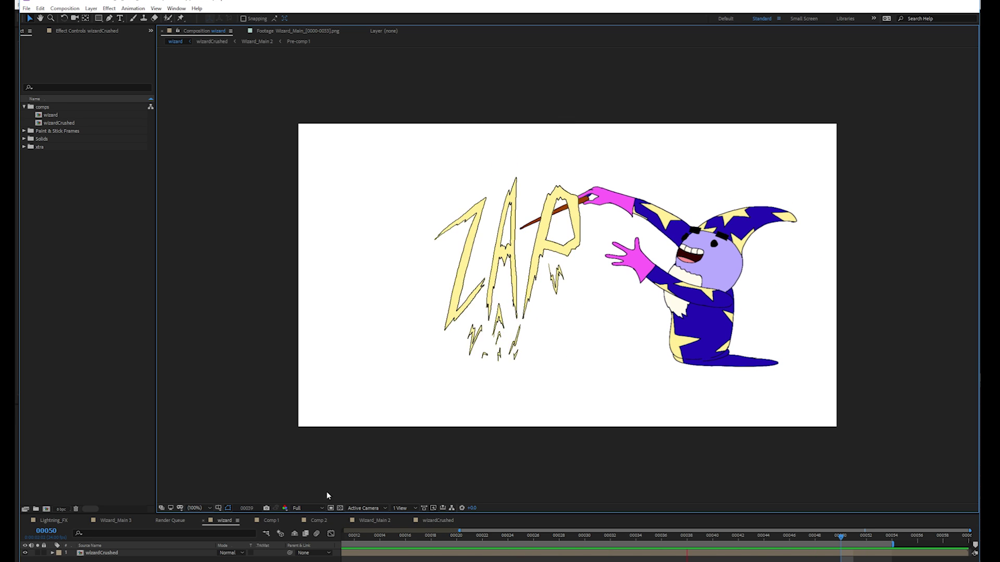
Step: Apply Change to Color to the wizardCrushed layer, sampling the robe's dark blue as From and the stars' yellow as To
left_click(130, 553)
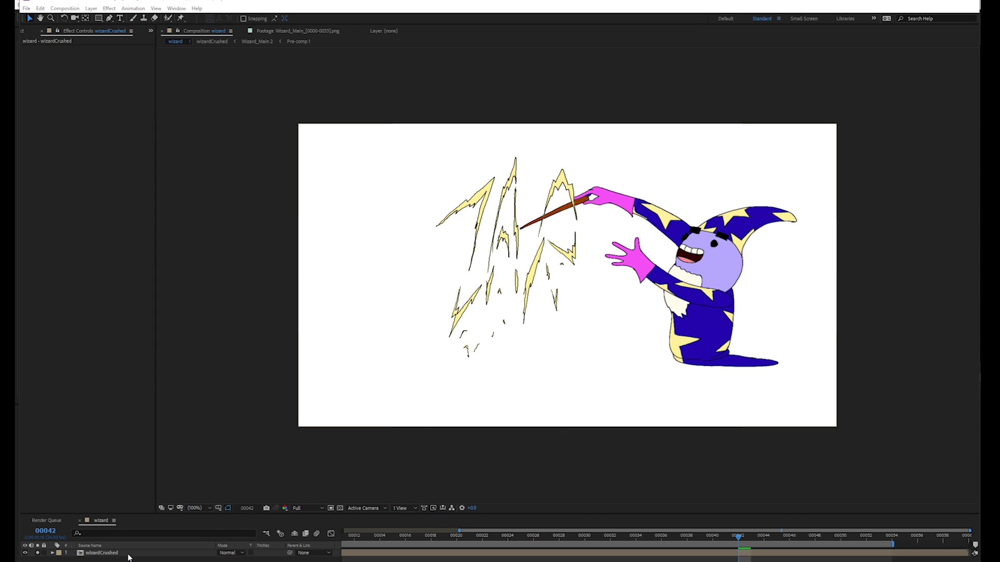
left_click(129, 554)
left_click(109, 8)
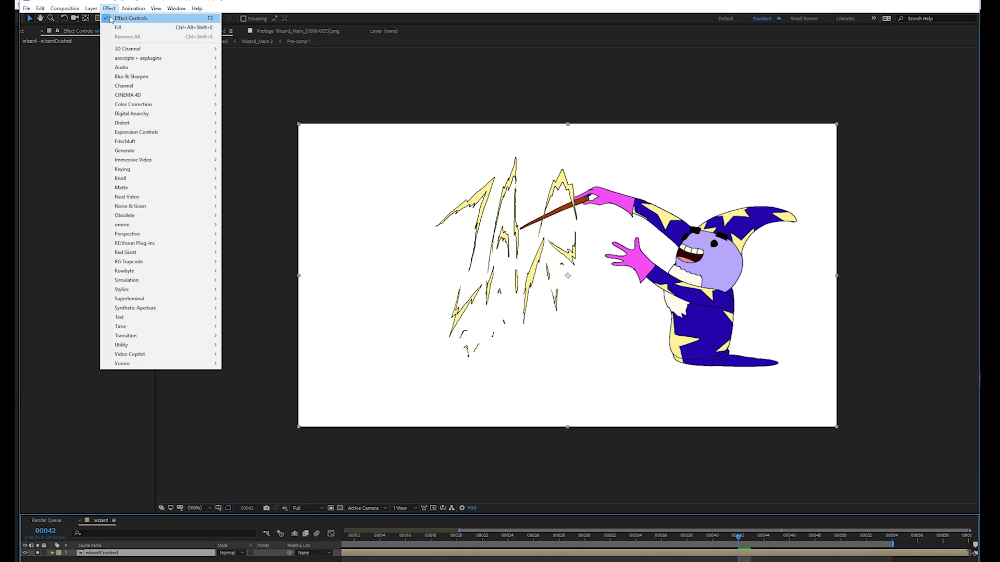
mouse_move(180, 105)
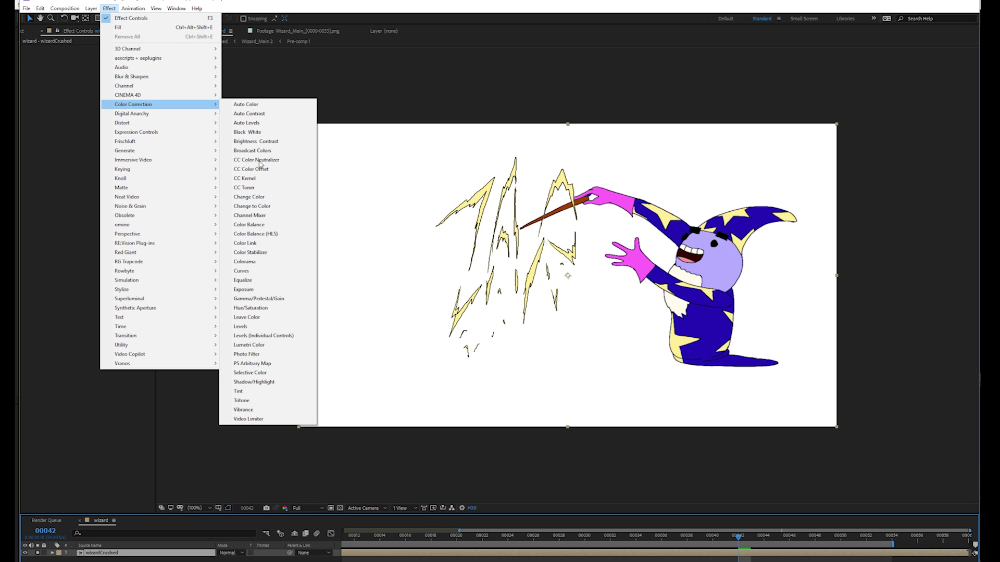
left_click(261, 199)
left_click(110, 56)
left_click(713, 333)
left_click(110, 63)
left_click(780, 216)
Step: Set Change to Color to alter Hue & Lightness, lower its Lightness tolerance to 0%, and raise its softness
left_click(120, 70)
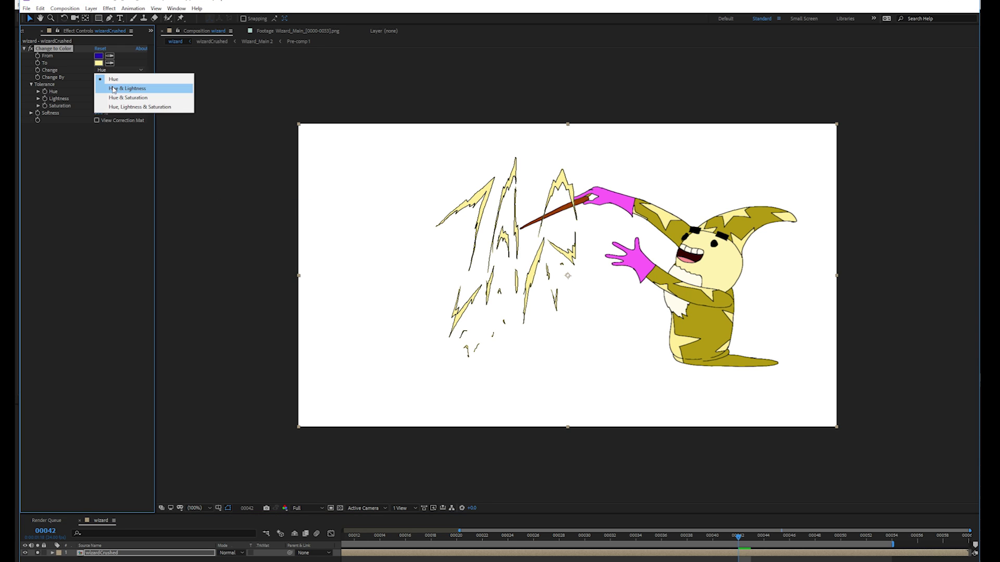
left_click(125, 89)
left_click_drag(99, 99, 33, 103)
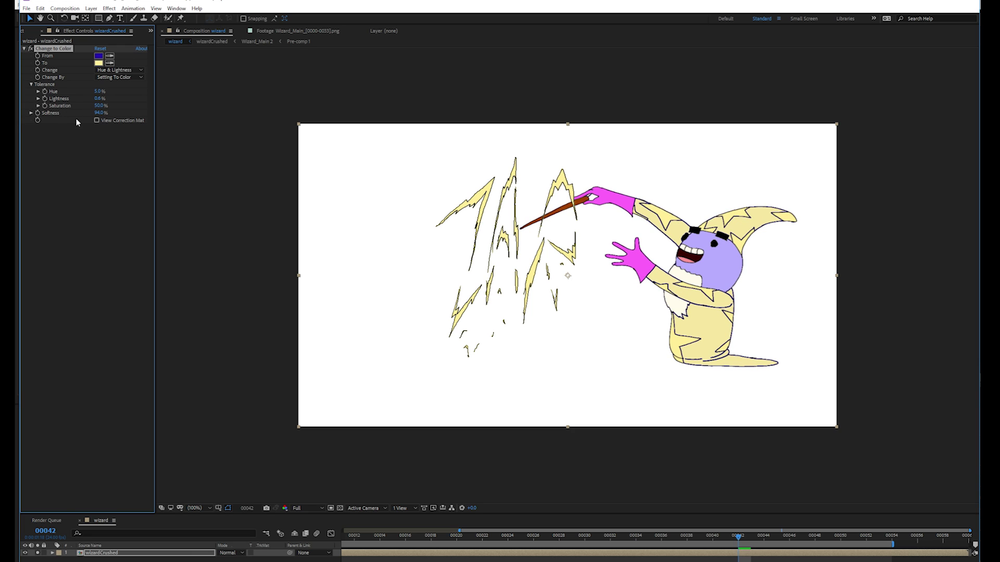
left_click(79, 165)
Step: Duplicate the Change to Color effect, reset the copy, and sample the yellow on the wizard's sleeve as its From color
left_click(60, 49)
key("ctrl+d")
left_click(99, 128)
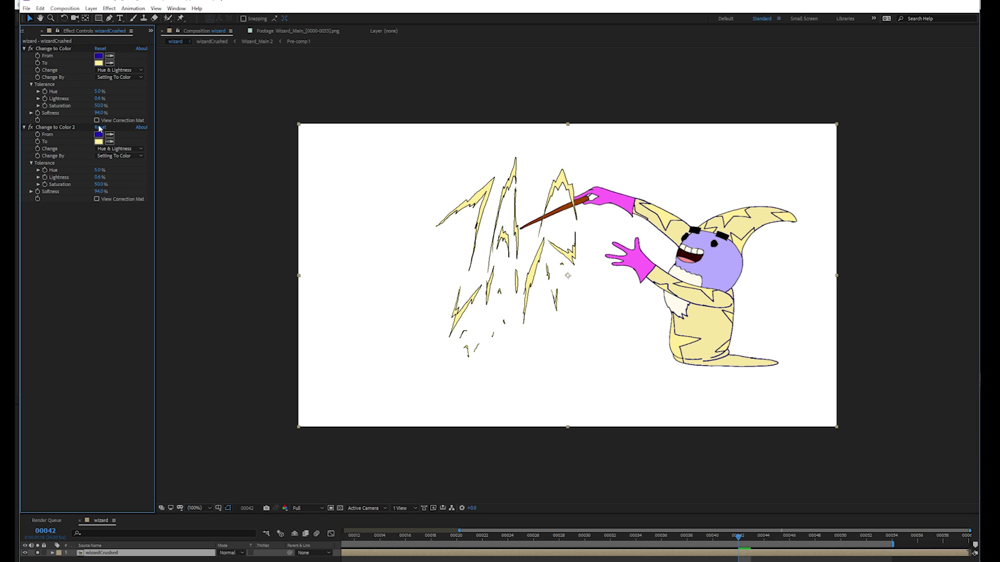
left_click(99, 127)
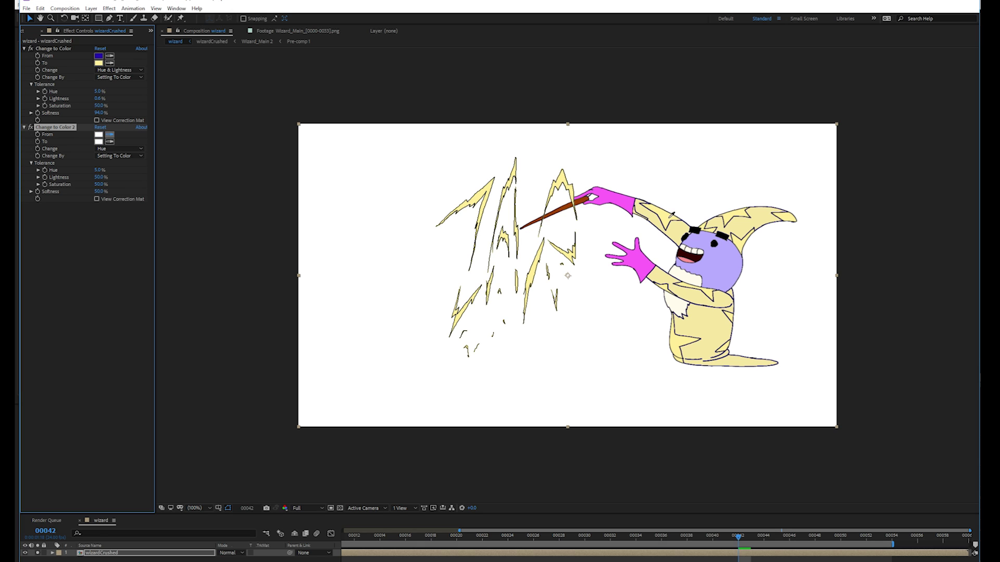
left_click(668, 221)
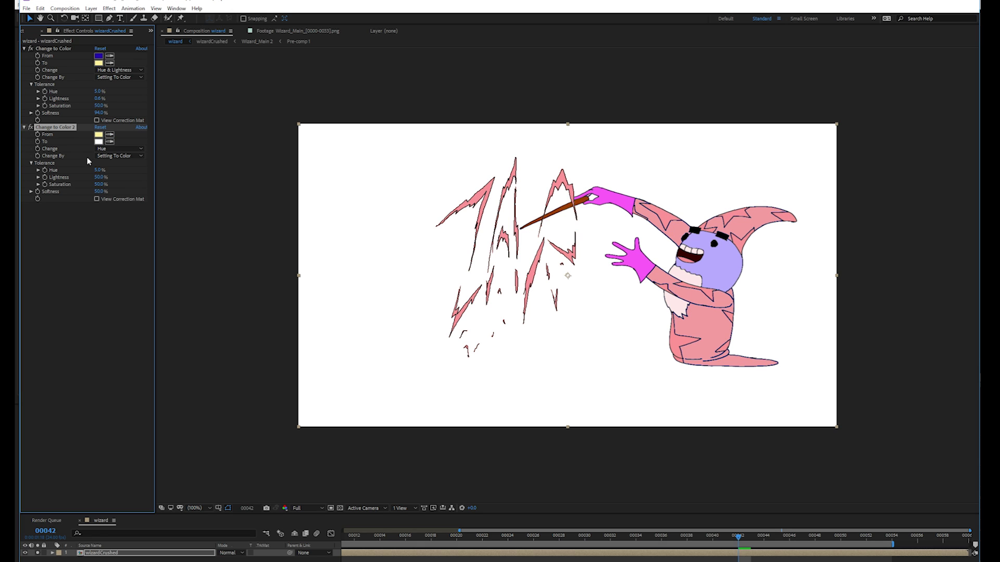
Step: Disable the second Change to Color effect and delete both Change to Color effects from the layer
left_click(32, 128)
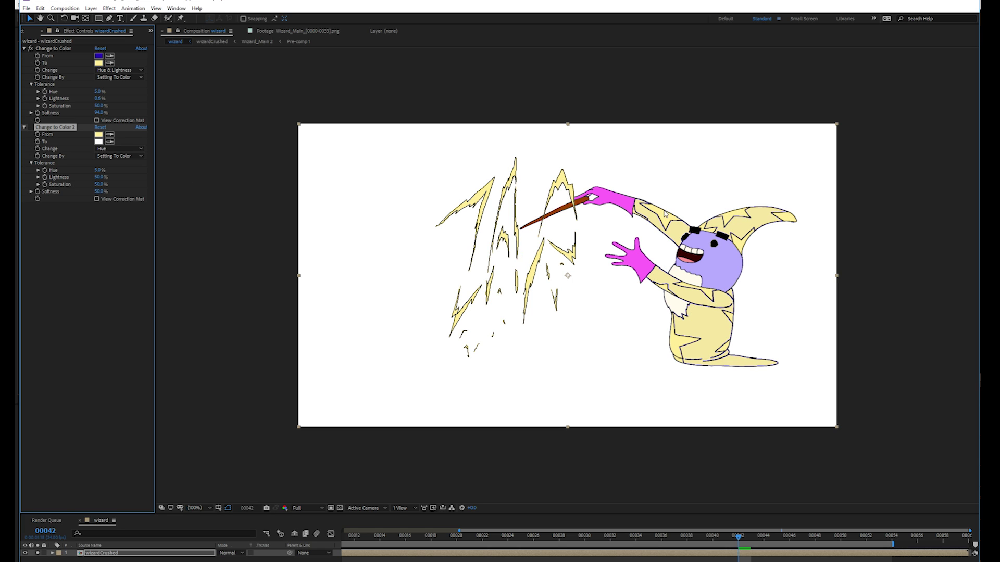
key("Delete")
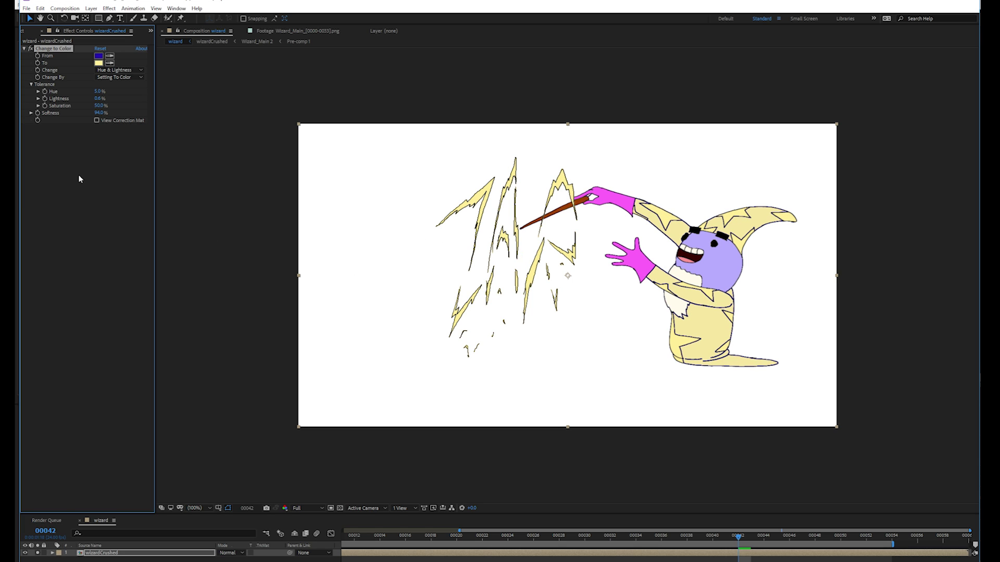
key("Delete")
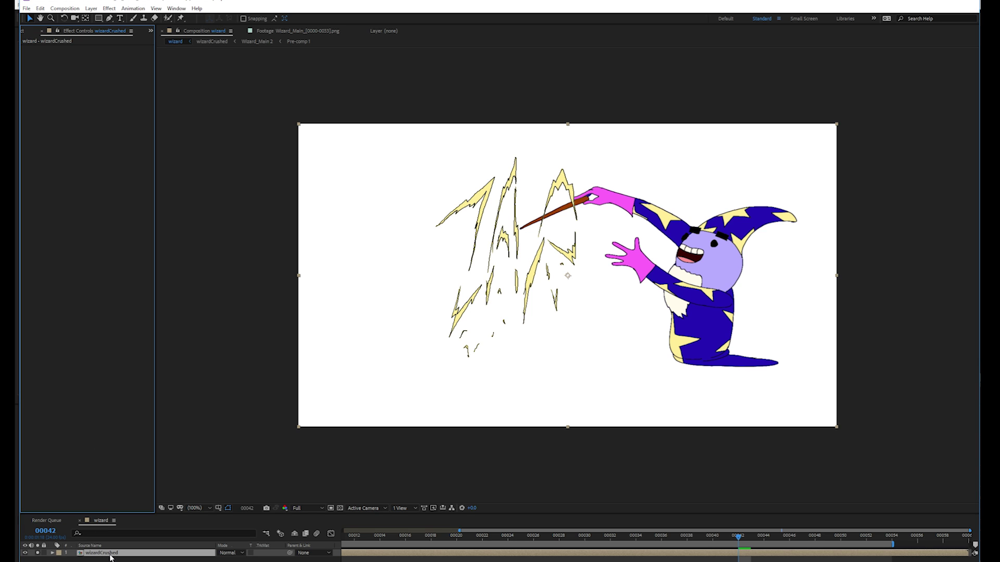
Step: Duplicate the wizardCrushed layer and apply Color Range, Invert and Set Matte to the copy to isolate the yellow areas
key("ctrl+d")
left_click(109, 8)
left_click(128, 27)
left_click(111, 9)
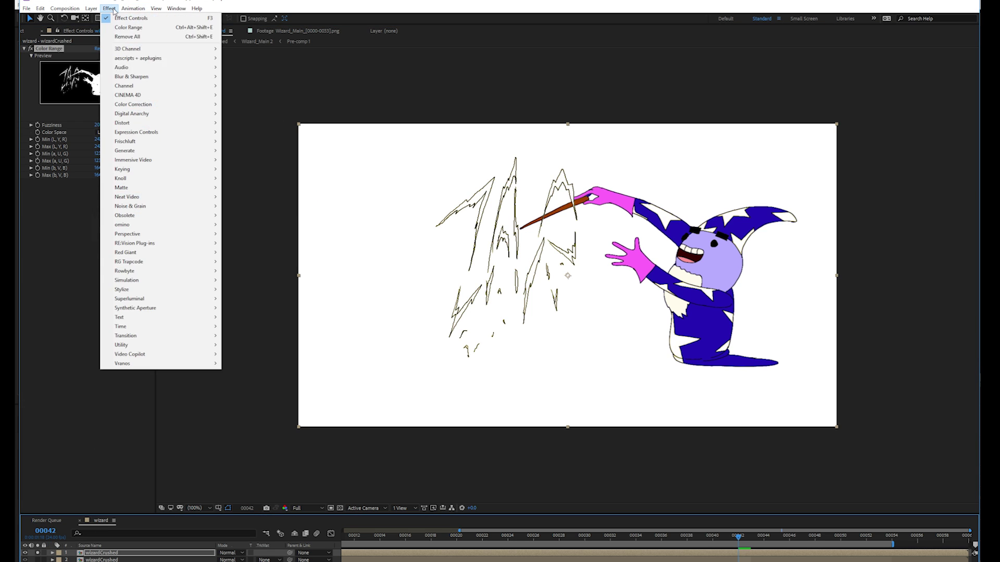
left_click(244, 142)
left_click(109, 9)
left_click(245, 179)
Step: Add a Fill effect to the duplicate layer and set its color to bright blue
left_click(109, 8)
left_click(240, 291)
left_click(98, 275)
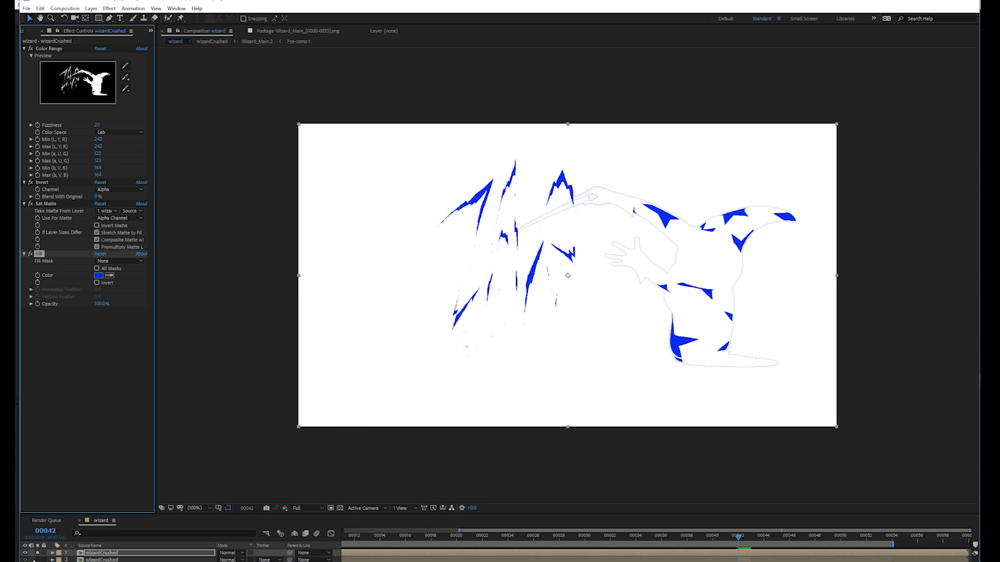
Step: Show the original wizard layer beneath the filled areas, and delete the duplicate layer
left_click(25, 559)
left_click(111, 555)
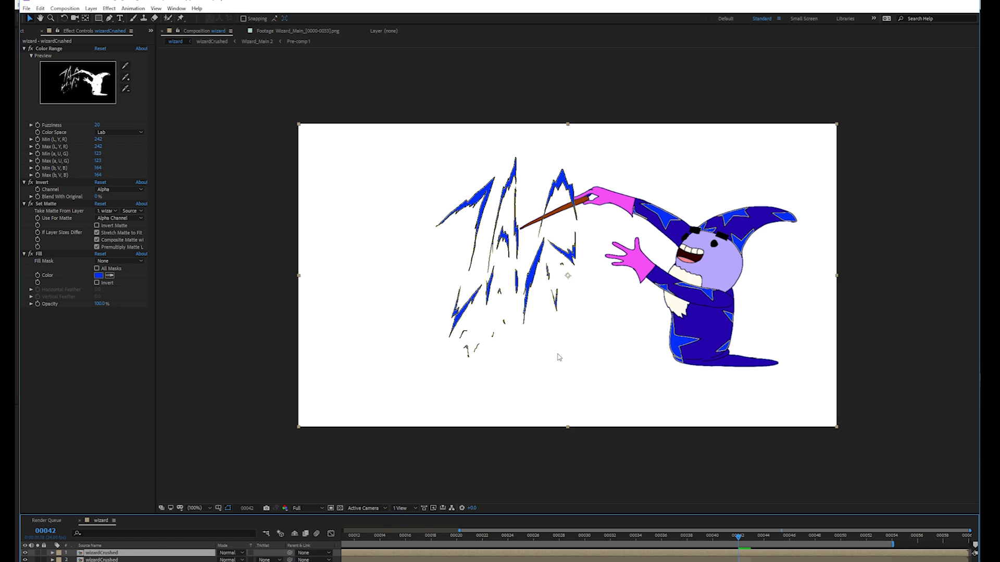
key("Delete")
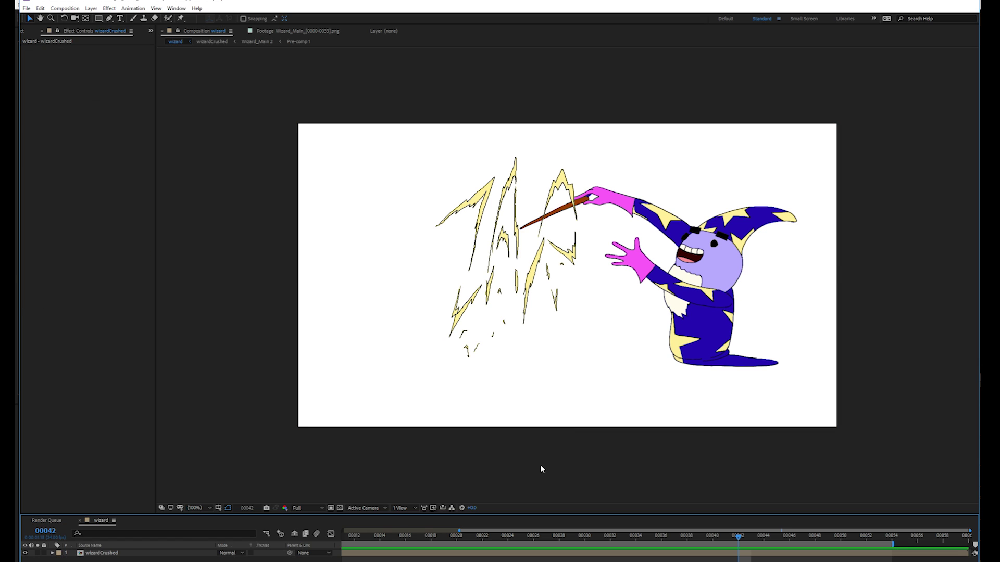
Step: Apply Composite Brush to the wizardCrushed layer and select the robe's dark blue while leaving the face color out
left_click(140, 553)
left_click(109, 8)
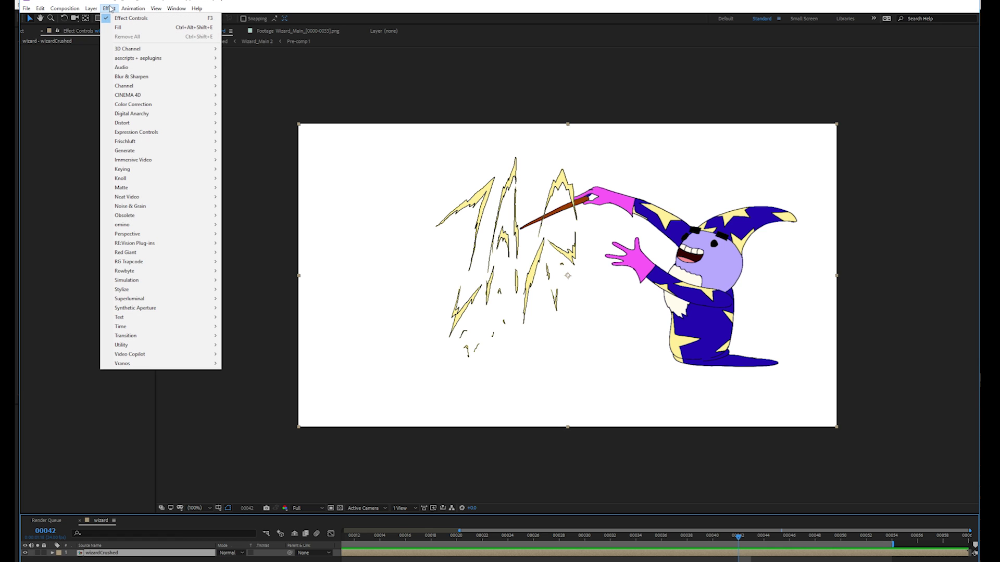
mouse_move(190, 369)
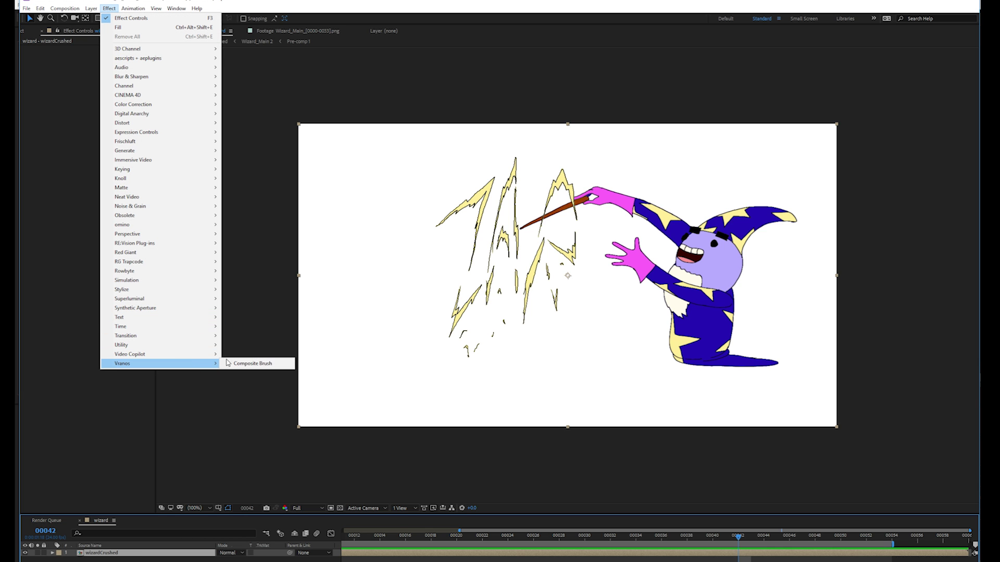
left_click(229, 363)
left_click(659, 279)
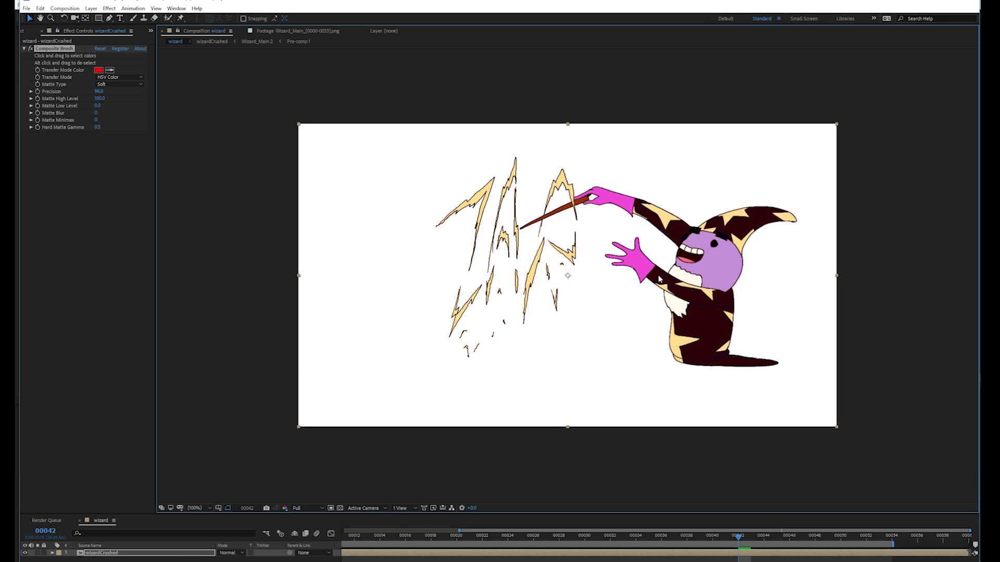
Step: Set the Composite Brush's transfer mode to Normal and sample the stars' yellow as its transfer color
left_click(119, 77)
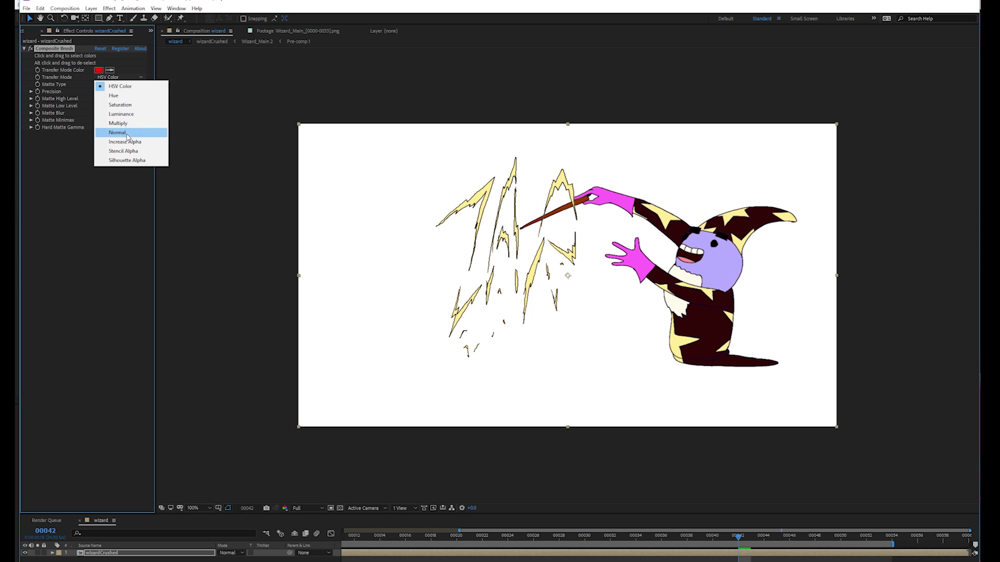
left_click(128, 137)
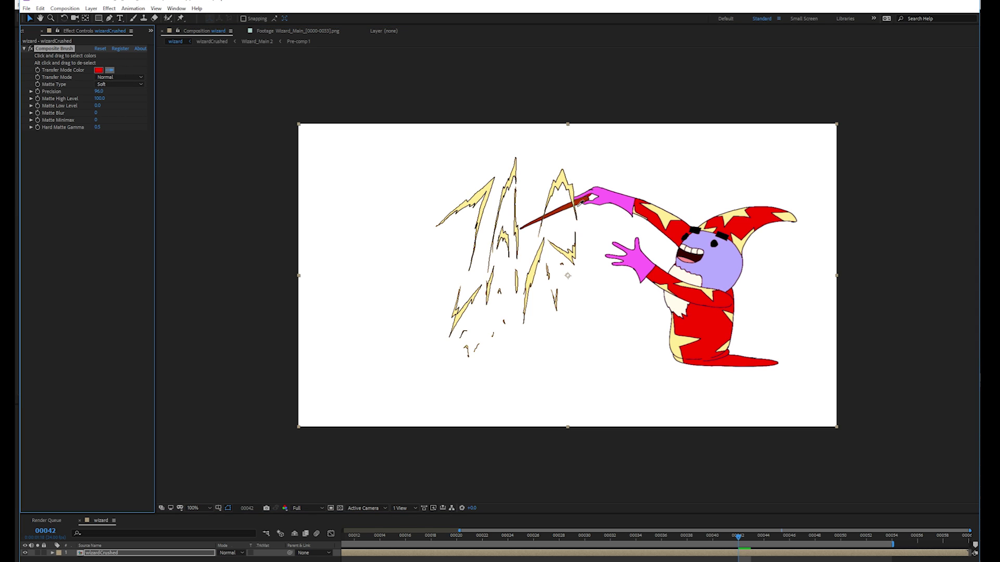
left_click(667, 218)
left_click(125, 168)
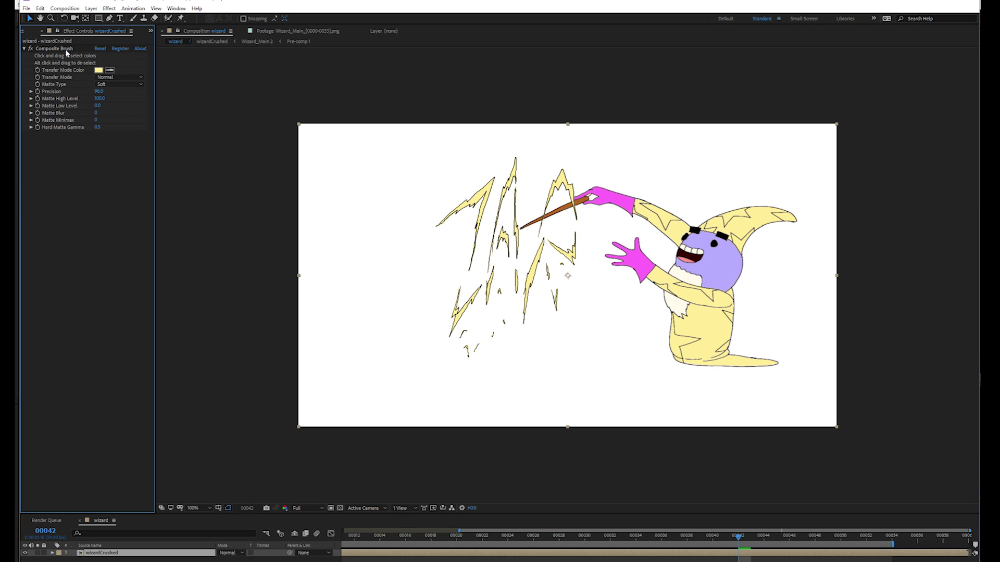
Step: Add a second Composite Brush, select the original yellow of the stars and lightning, and deselect the face color
left_click(109, 9)
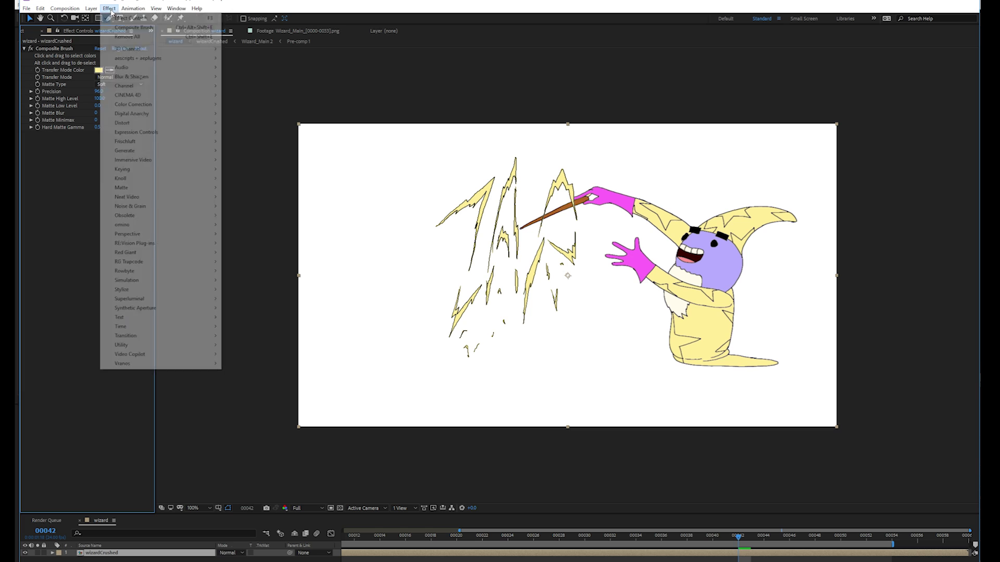
left_click(113, 29)
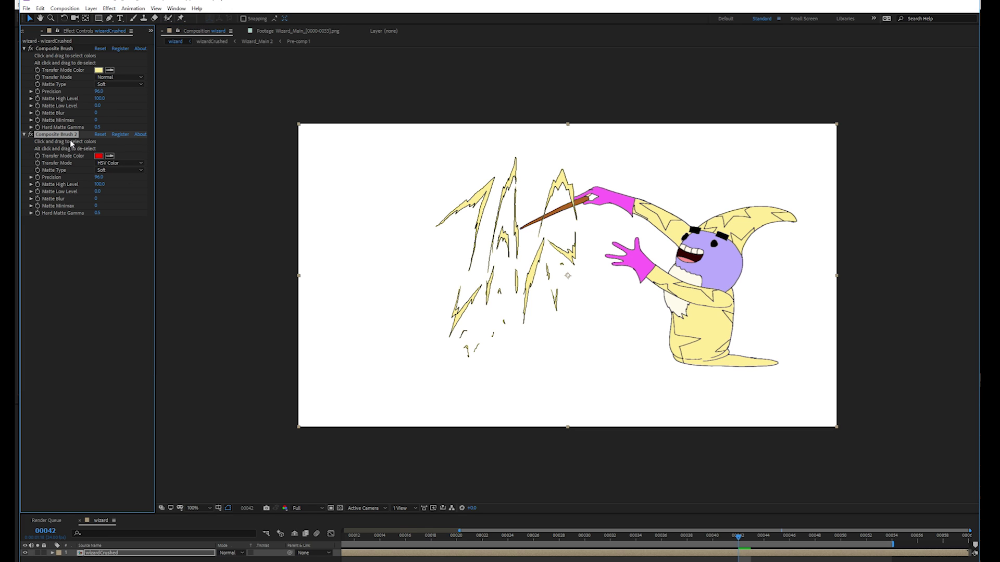
left_click(670, 218)
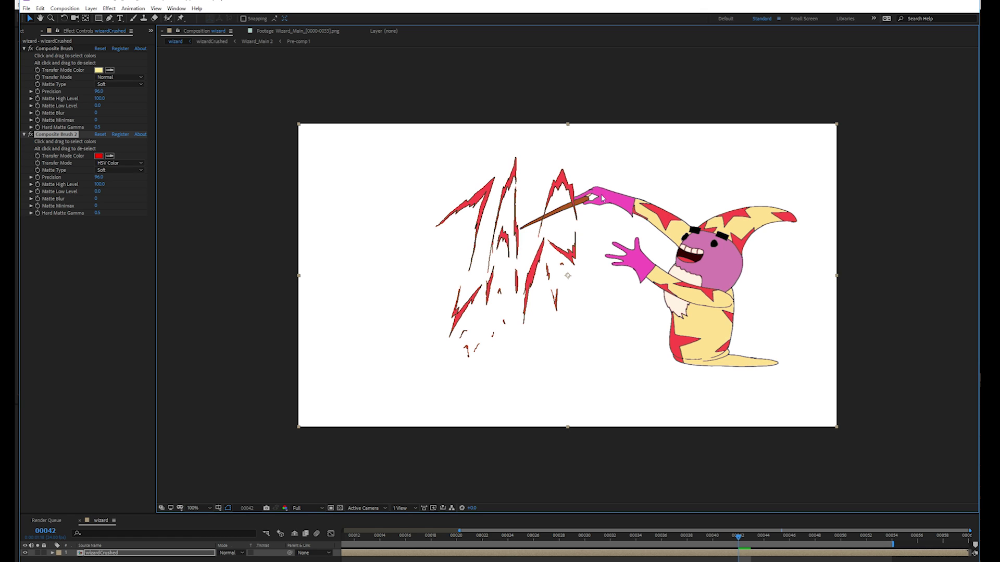
left_click(704, 255)
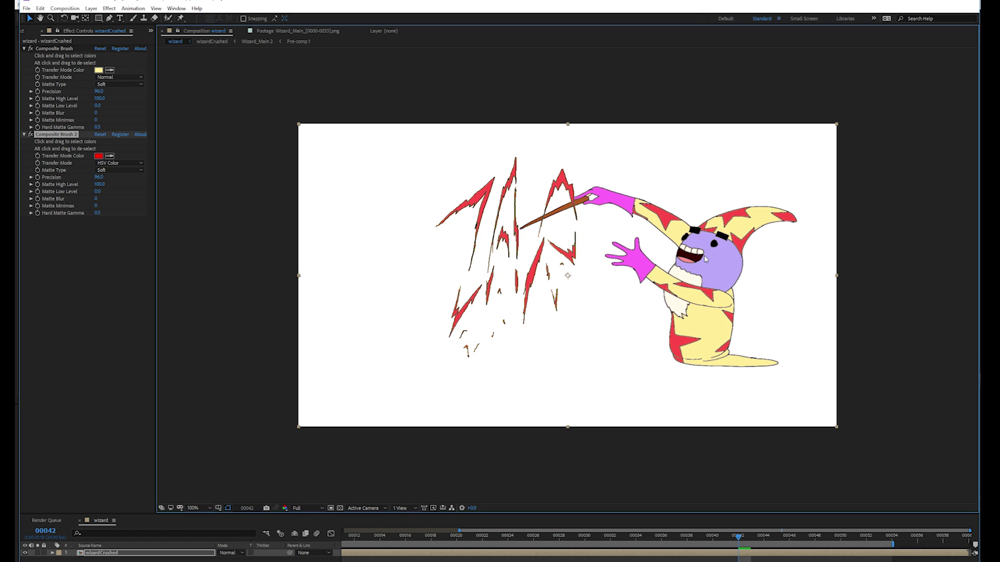
Step: Set the second Composite Brush's transfer mode to Normal and sample the glove's pink as its transfer color
left_click(133, 164)
left_click(121, 229)
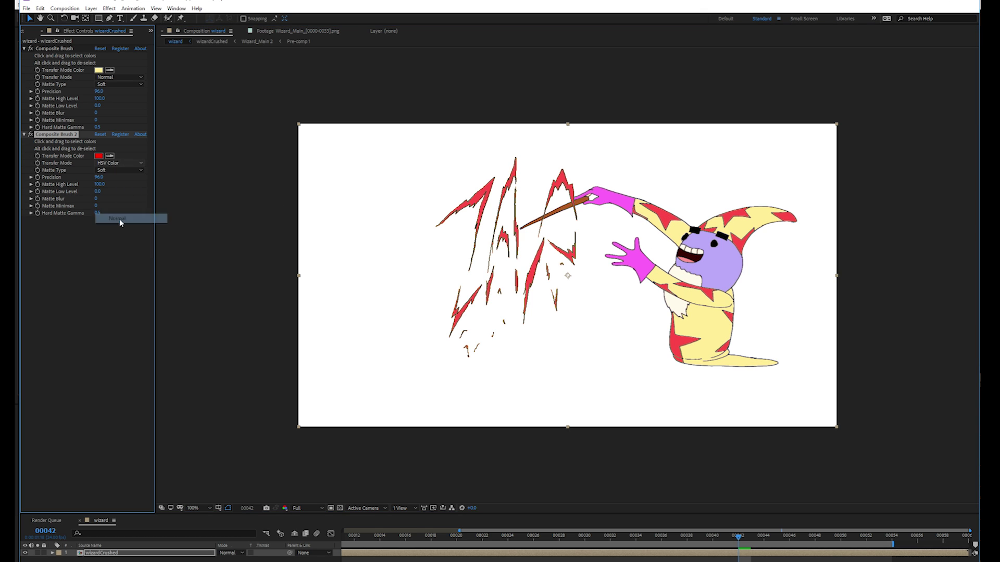
left_click(109, 160)
left_click(619, 192)
Step: Add a third Composite Brush and select the pink of the wizard's gloves
left_click(109, 9)
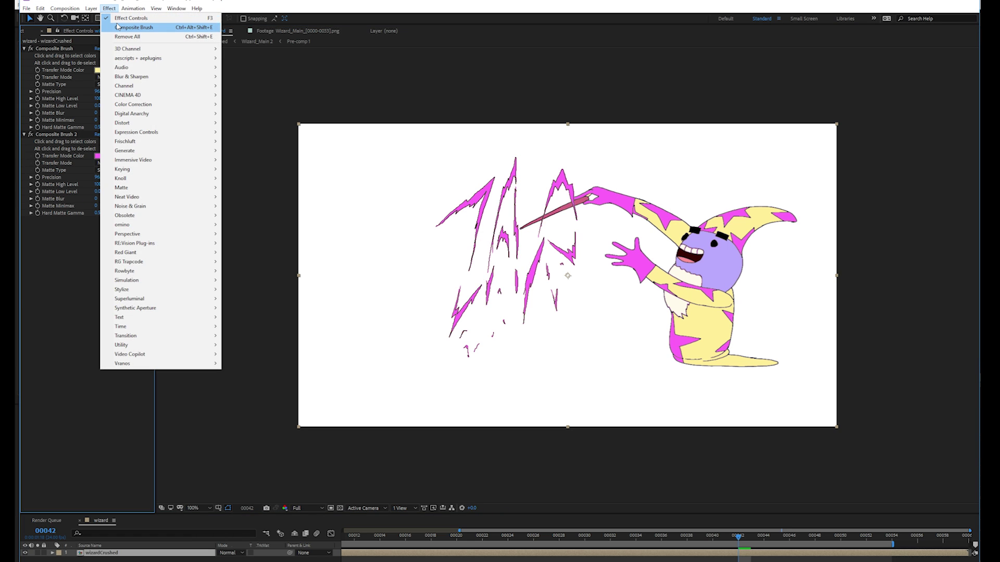
left_click(123, 27)
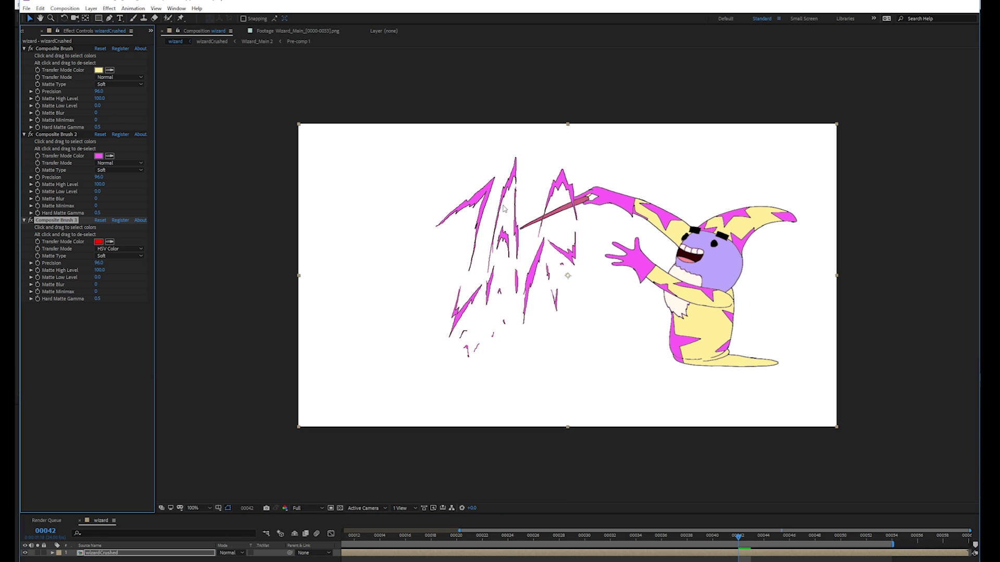
left_click(618, 203)
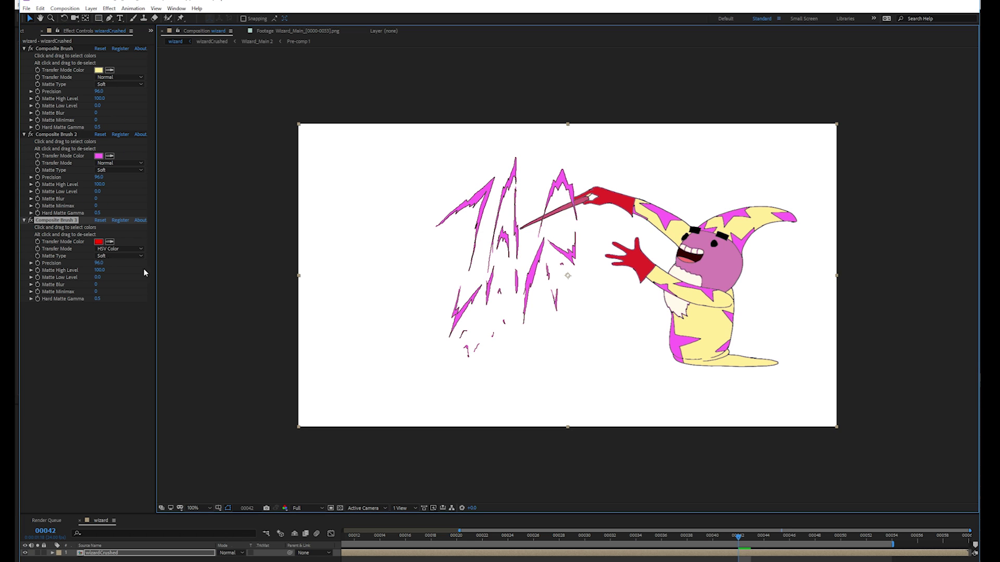
Step: Sample the robe's original dark blue as the third Composite Brush's transfer color and set its transfer mode to Normal
left_click(109, 242)
left_click(654, 278)
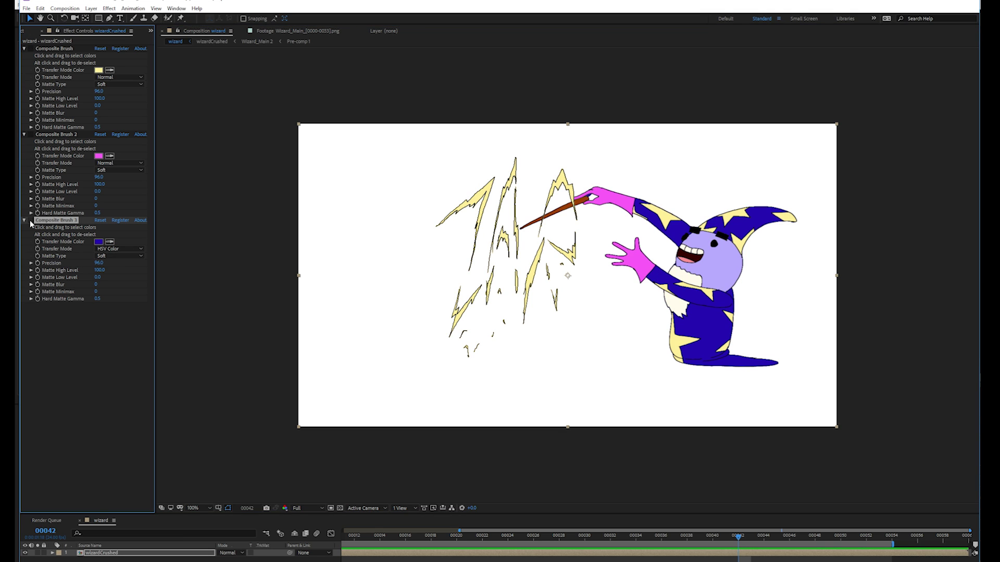
left_click(119, 249)
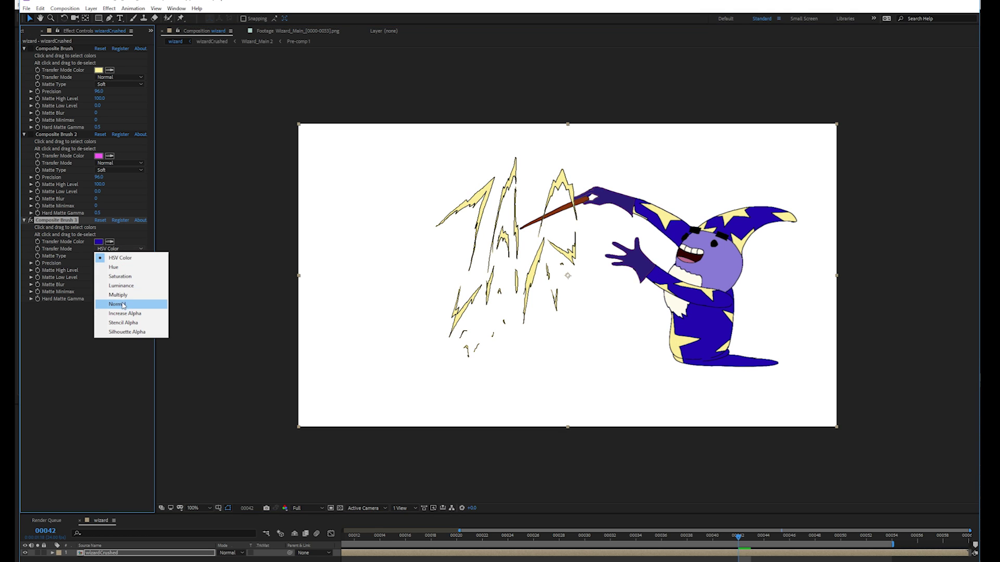
Step: Add a fourth Composite Brush, select the dark outline colors, and deselect the yellow robe and the wand
left_click(109, 8)
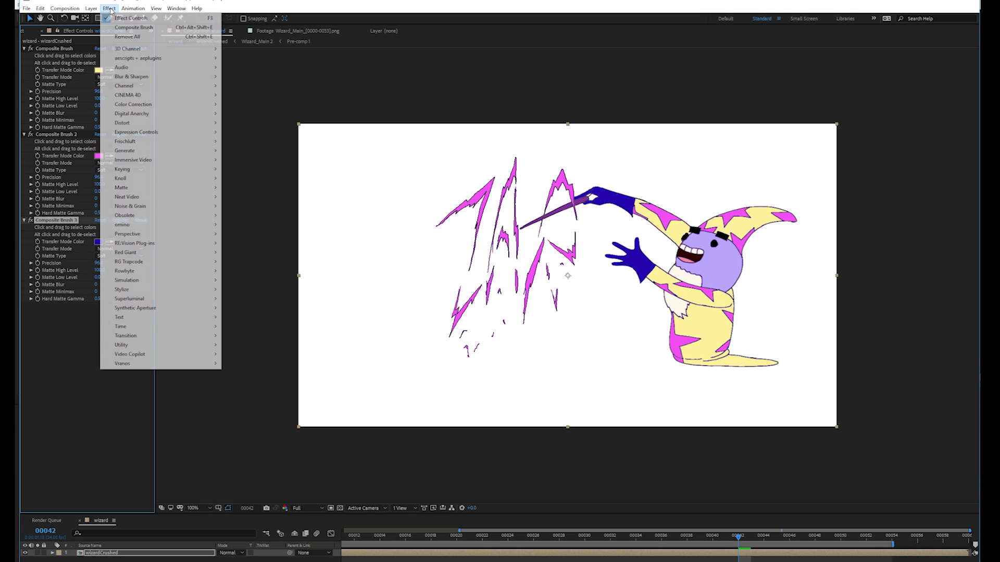
left_click(130, 29)
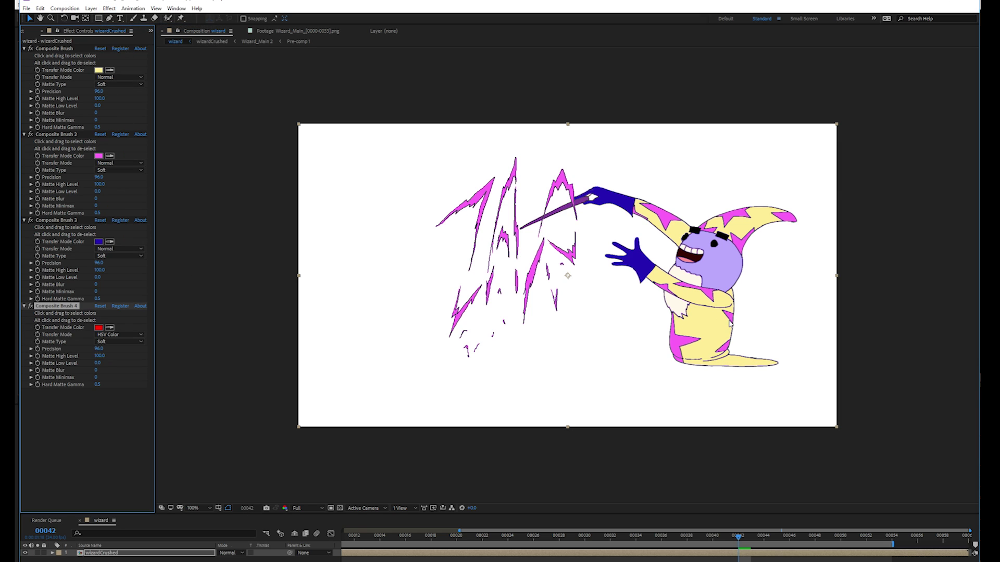
left_click(693, 259)
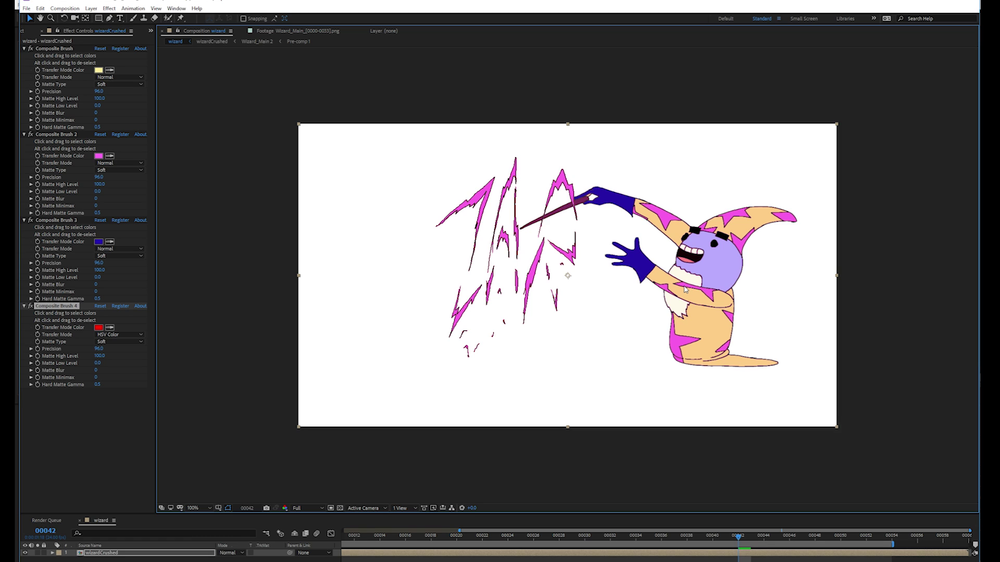
key("ctrl+z")
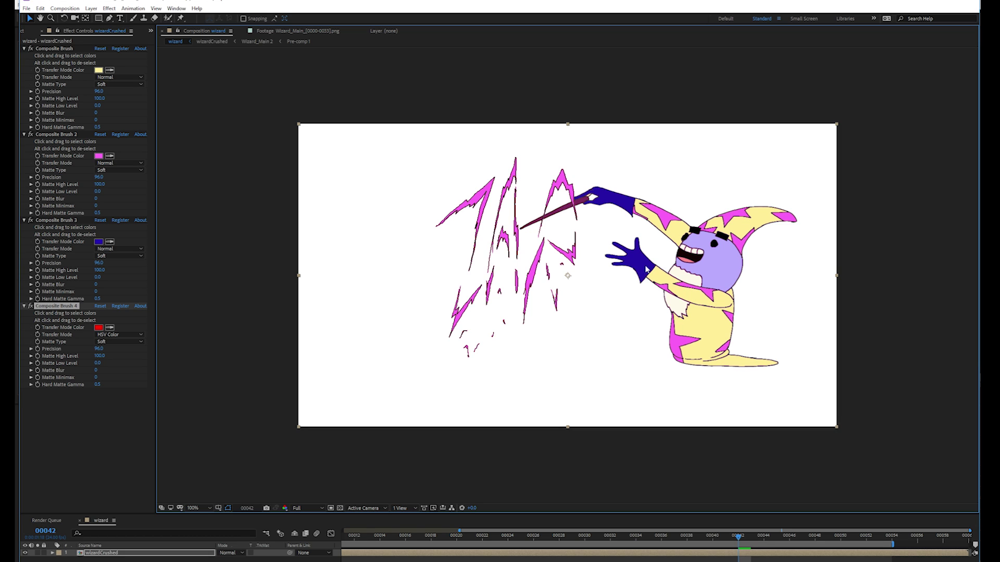
left_click(573, 206)
Step: Set the fourth Composite Brush's transfer color to black and its transfer mode to Normal, and preview the recolored animation
left_click(98, 327)
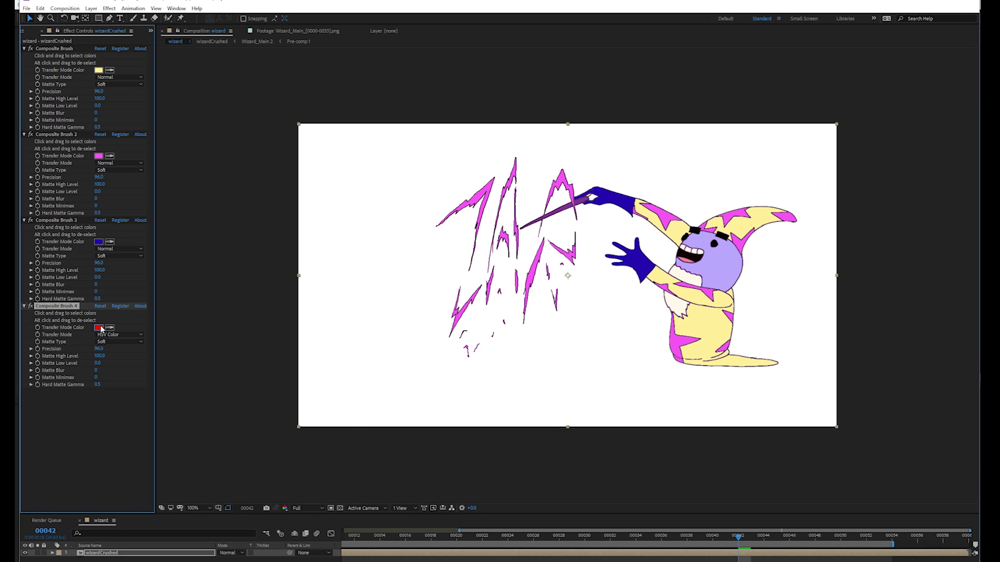
left_click(329, 364)
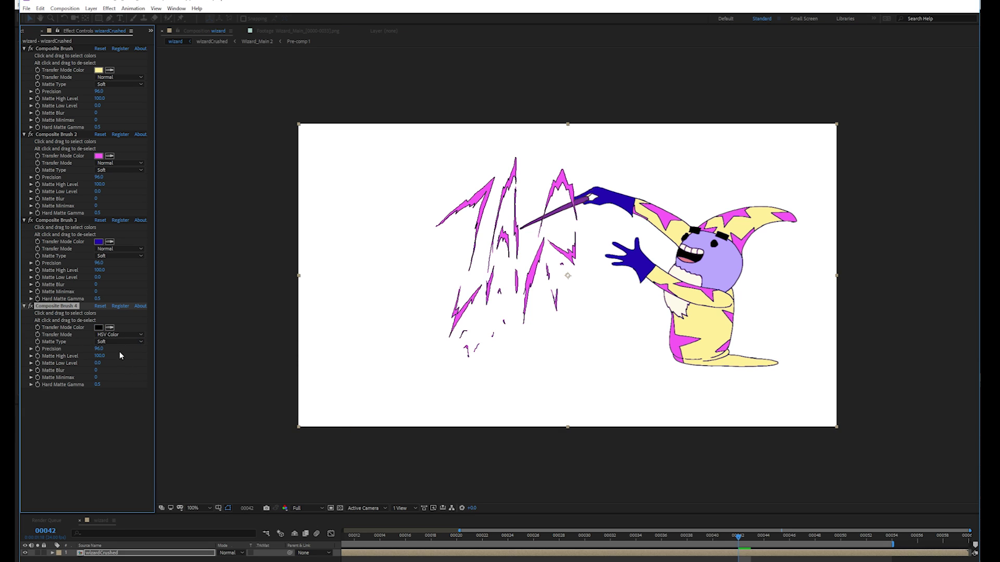
left_click(119, 335)
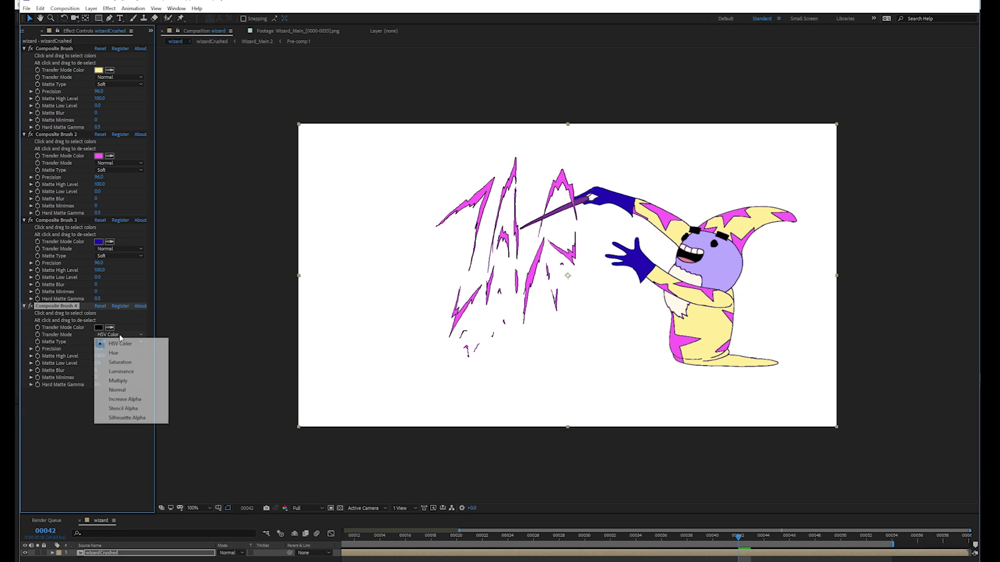
left_click(124, 390)
key("space")
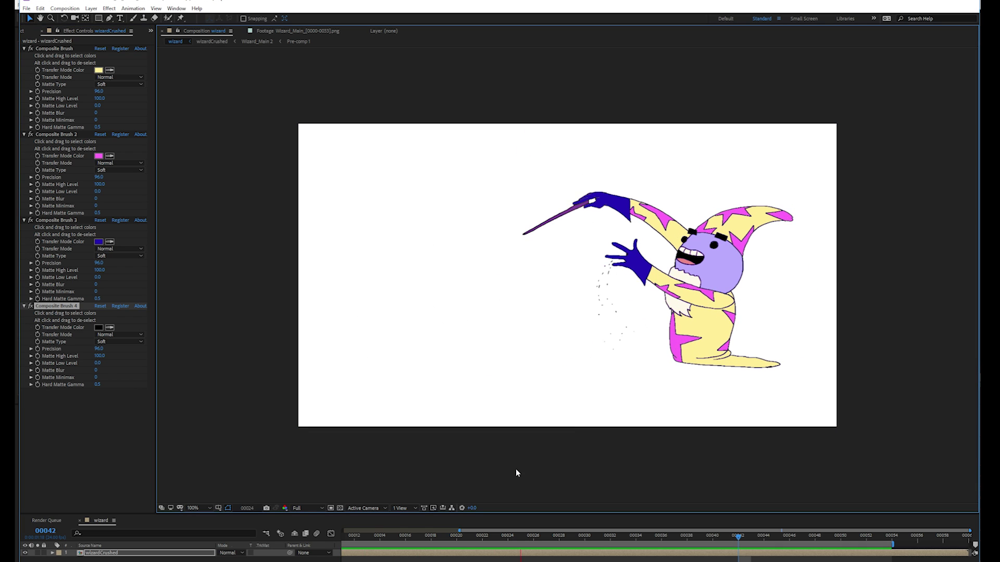